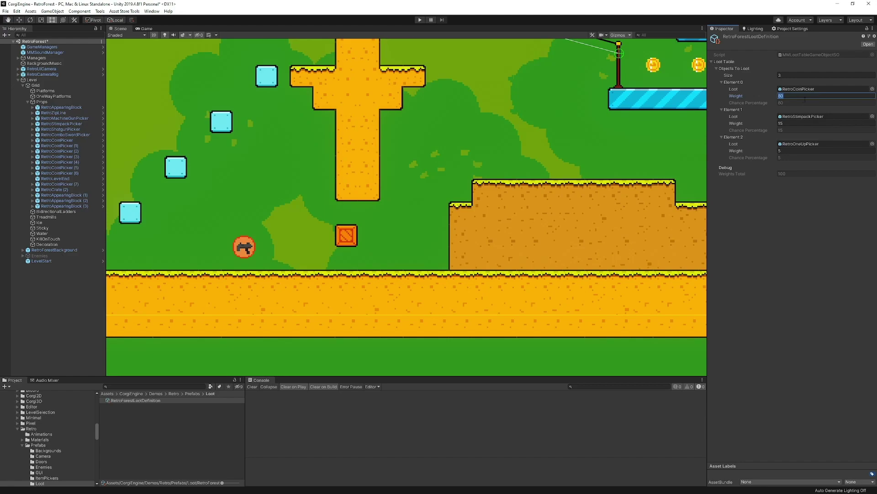
- Set the loot weights to 800 for RetroCoinPicker, 150 for RetroStimpackPicker and 50 for RetroOneUpPicker, and run the game briefly to compute the chances
text(800)
click(792, 124)
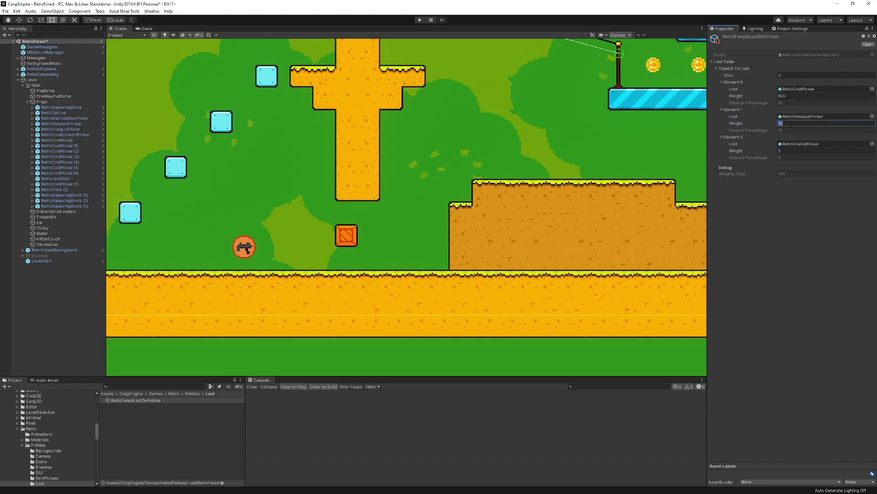
click(788, 151)
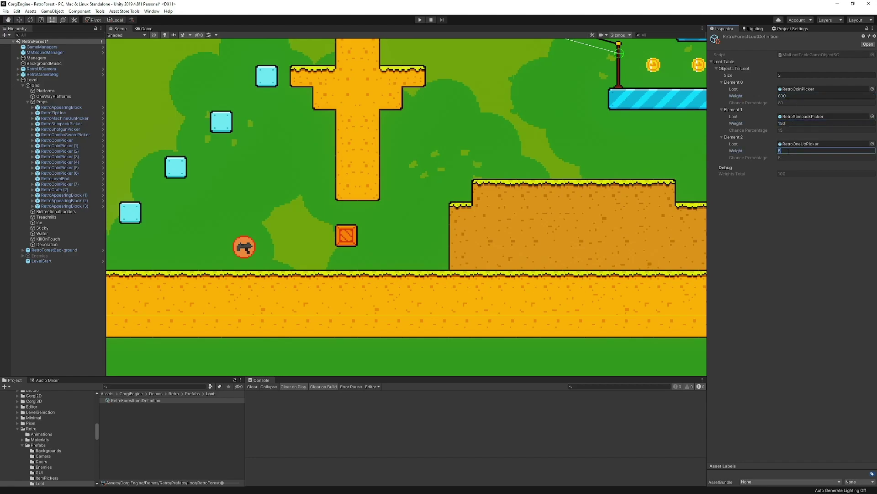
click(420, 20)
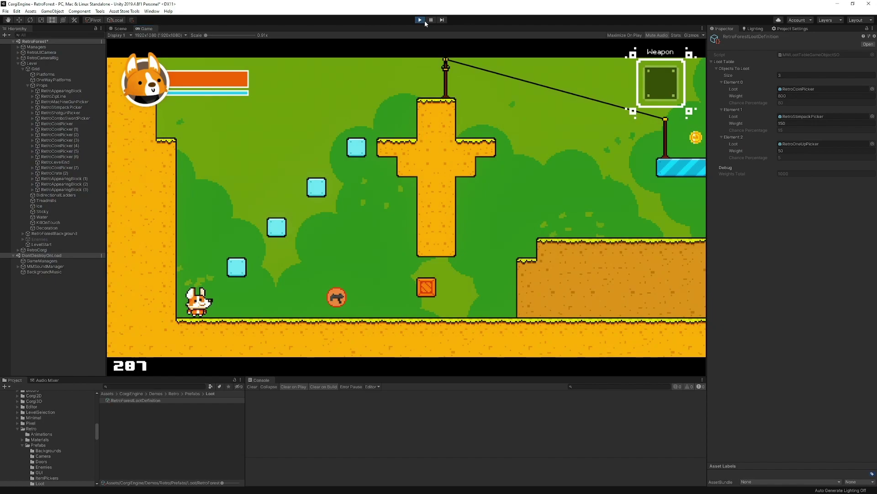
click(424, 20)
- Set the loot weights to 30 for the coin, 20 for the stimpack and 1 for the one-up, and run the game briefly to recompute chances
click(795, 96)
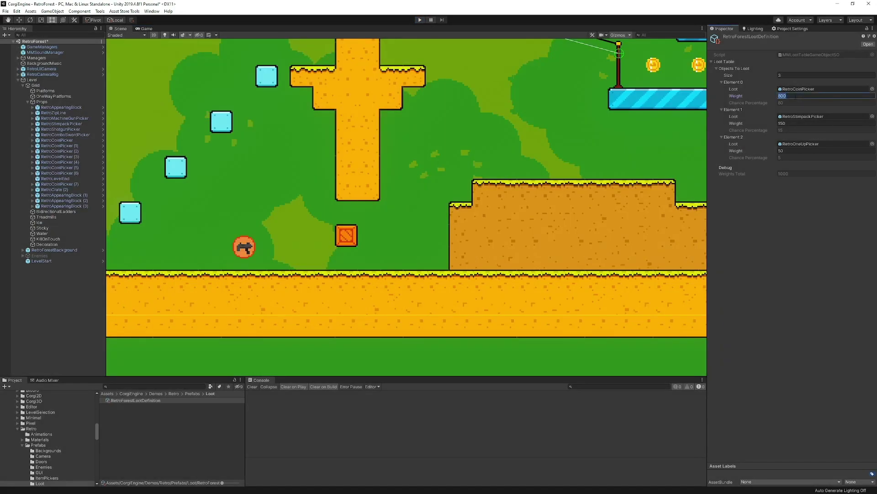
click(797, 124)
text(20)
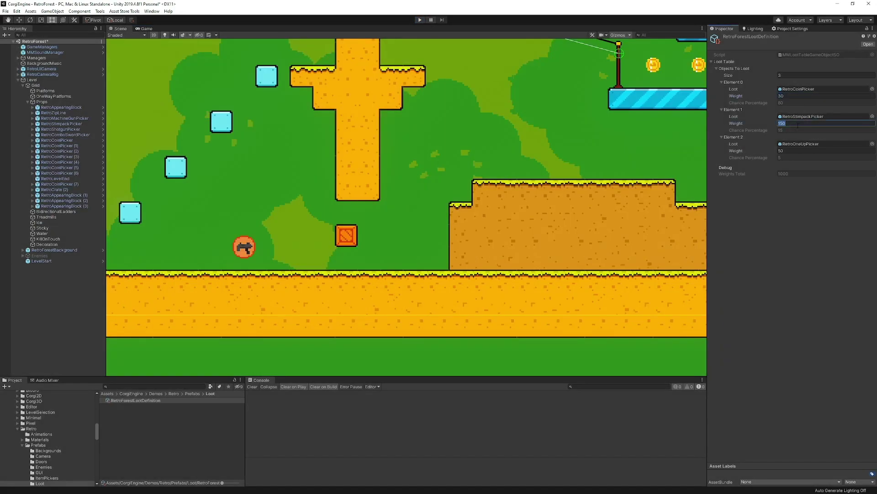
click(792, 151)
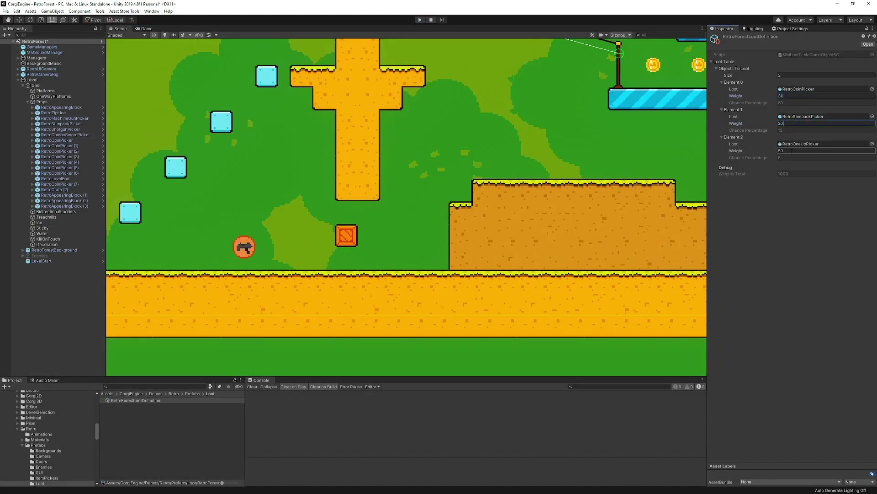
text(1)
click(419, 20)
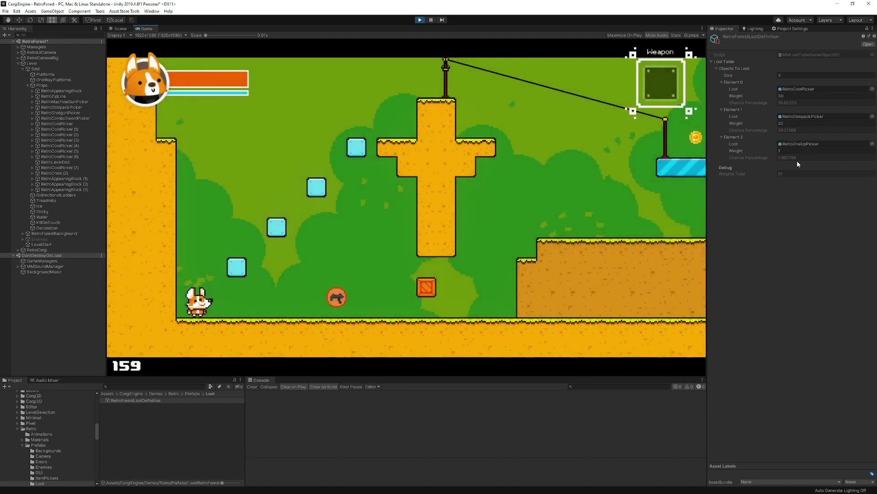
click(420, 20)
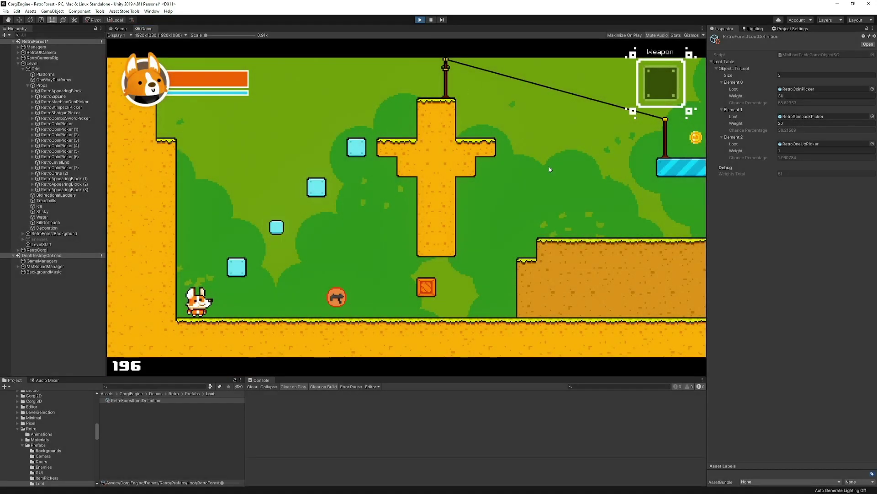
- Select the orange crate and try the Loot Table mode before restoring its Loot Mode to Loot Table Scriptable Object
click(346, 236)
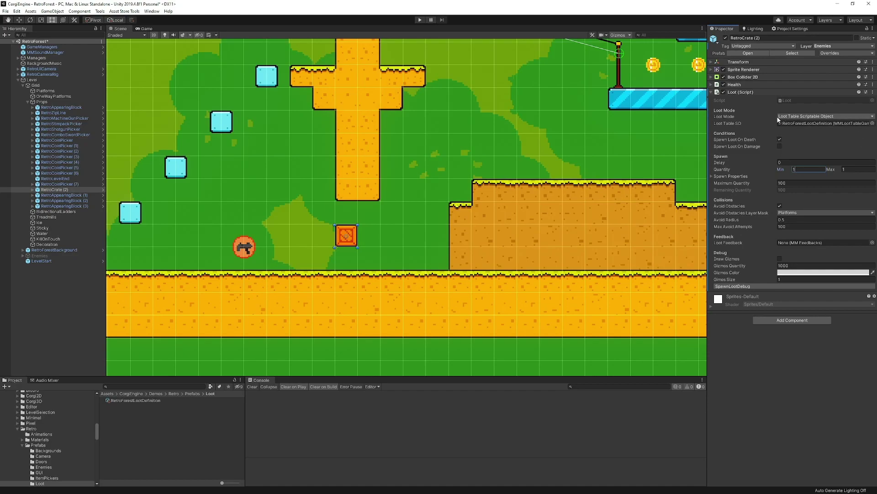
click(805, 117)
click(810, 119)
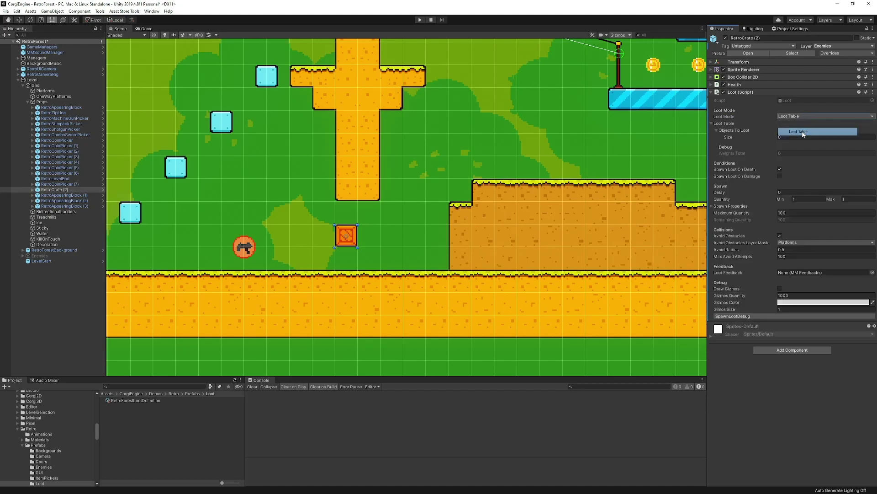
click(800, 117)
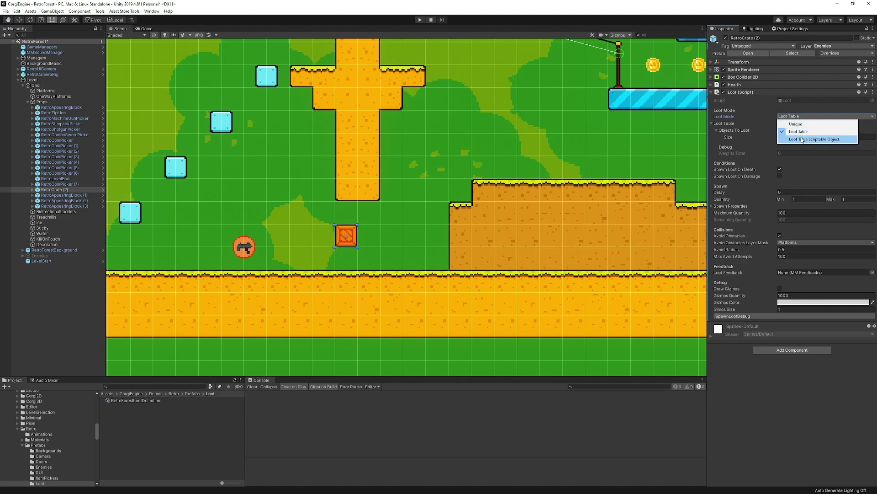
click(804, 137)
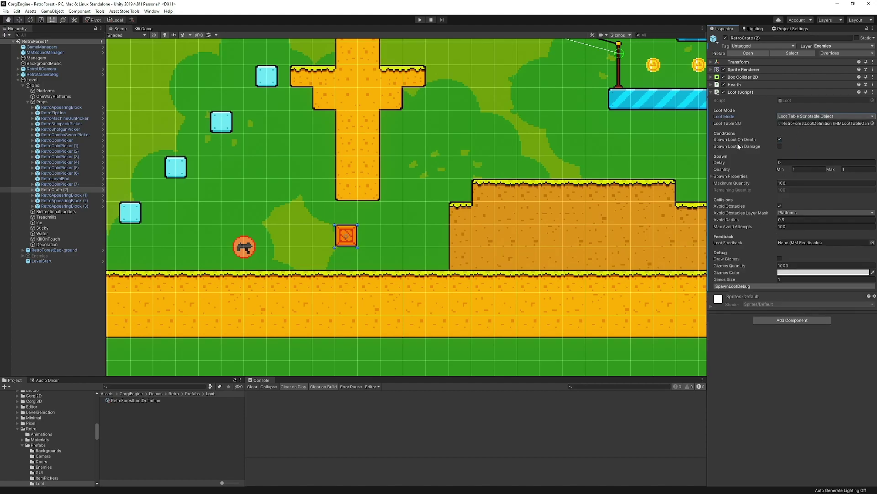
- Read the crate's loot spawn condition descriptions and review the SpawnLoot method in Loot.cs in the code editor
mouse_move(736, 142)
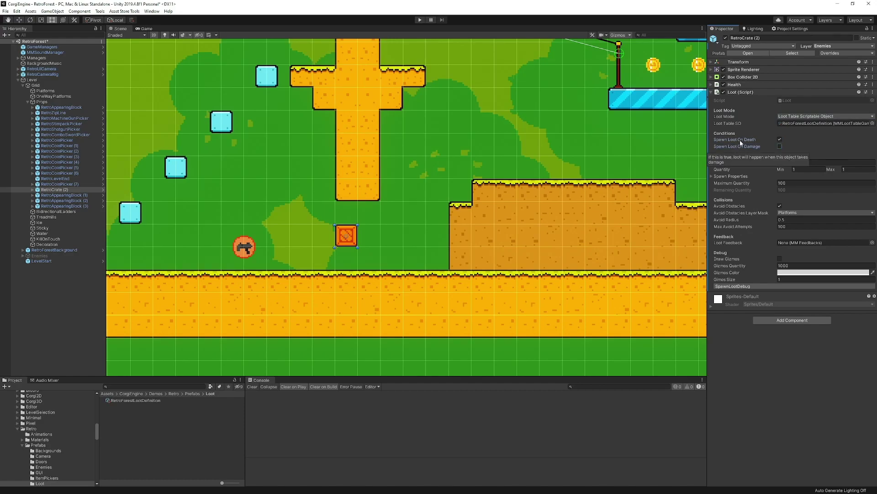
mouse_move(733, 191)
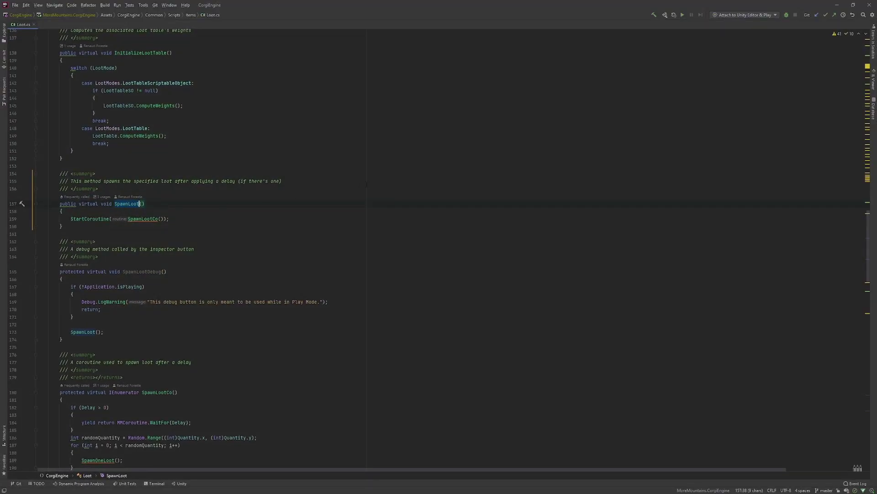
scroll(203, 191, up, 1)
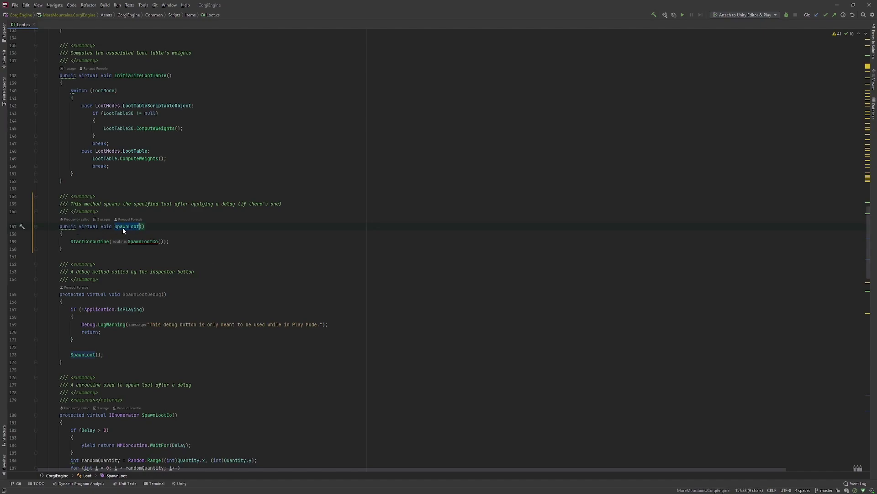
click(837, 7)
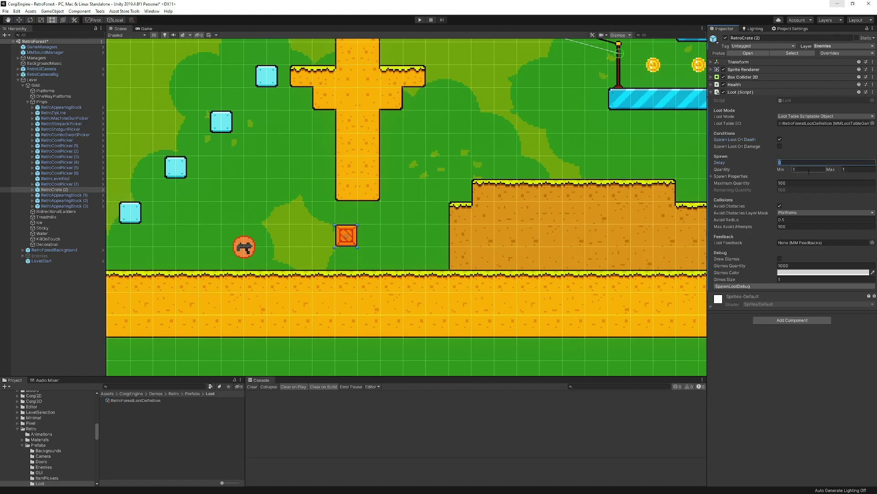
- Set the crate's loot Quantity to a minimum of 50 and a maximum of 100
click(820, 170)
text(50)
click(859, 169)
text(100)
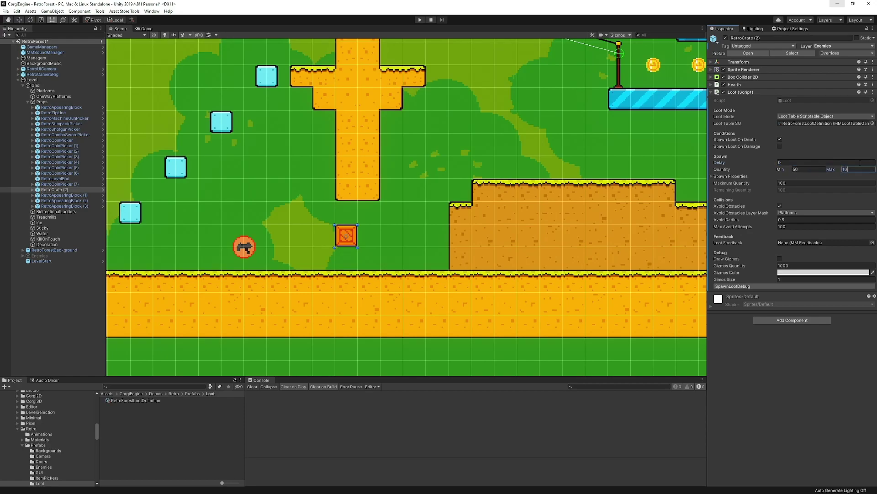
- Playtest the level by collecting the machine gun, shooting the crate and picking up the spawned loot, and stop the game
click(419, 20)
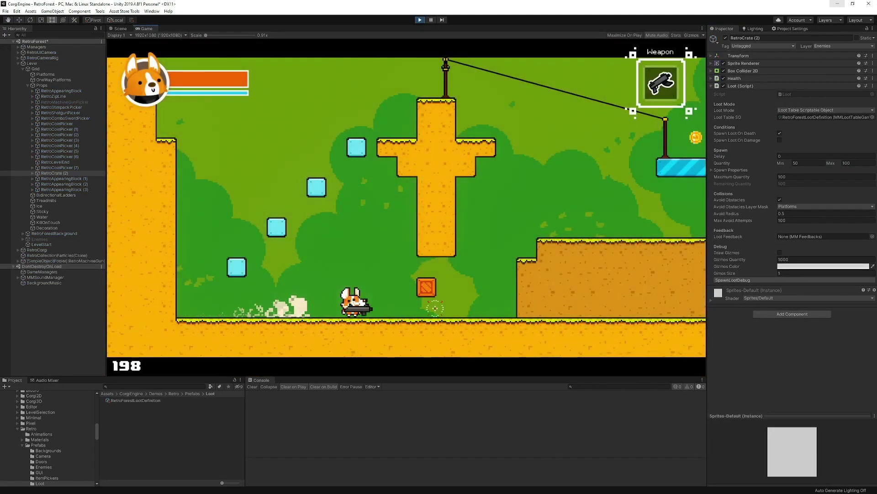
key(space)
key(e)
key(e)
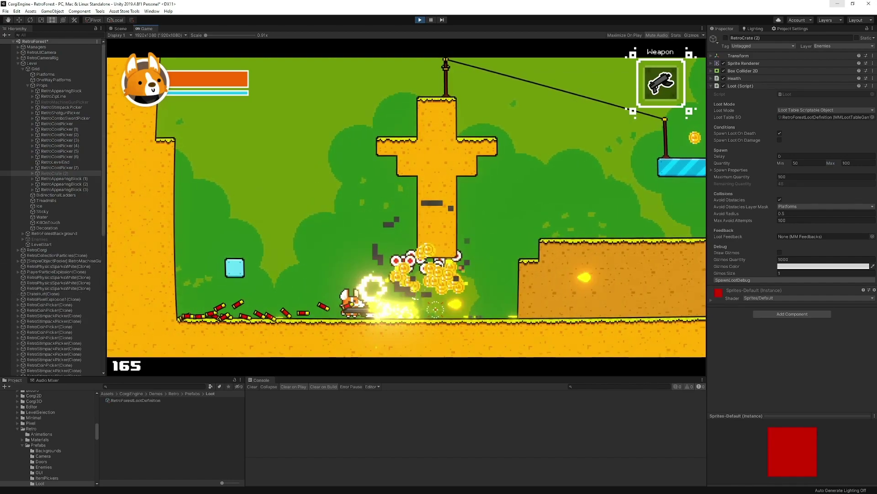
key(Right)
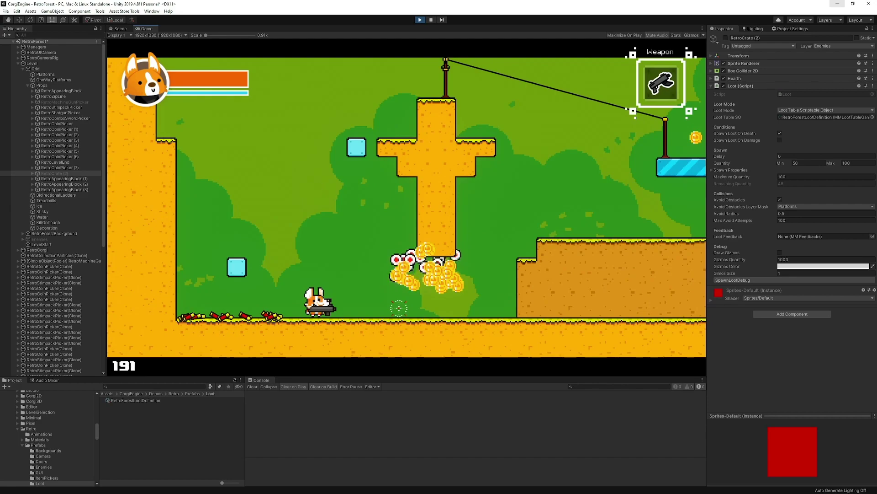
key(space)
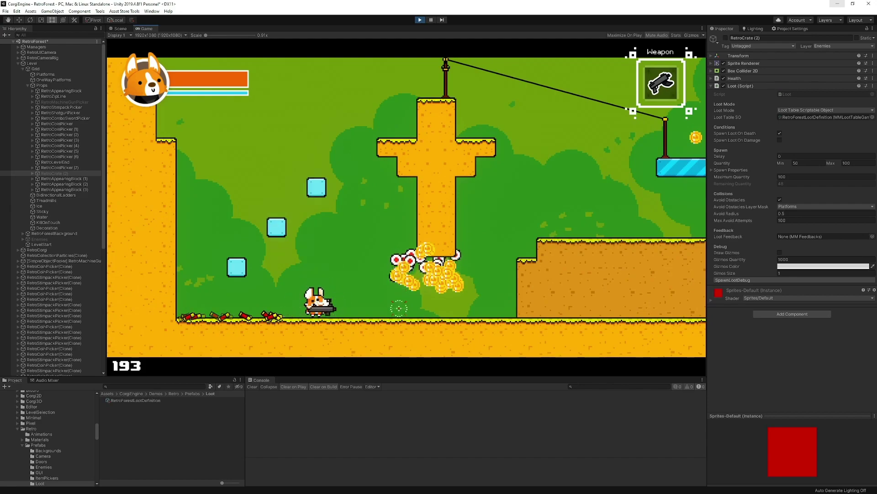
key(Right)
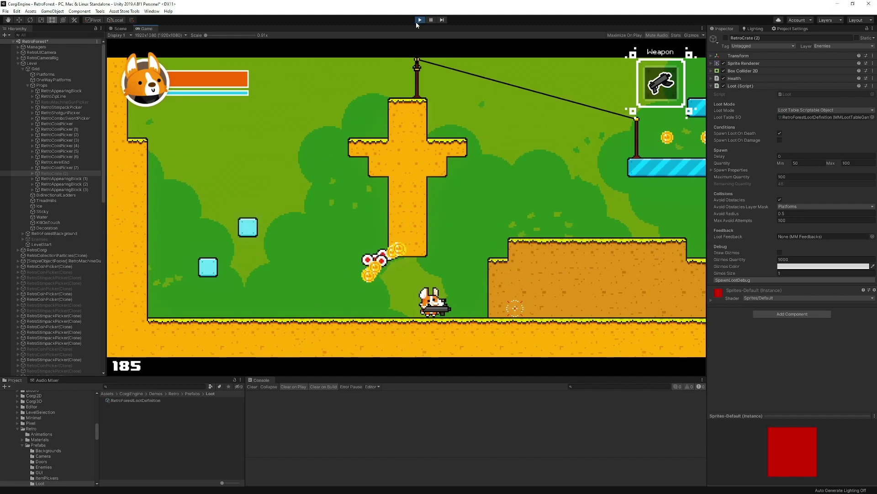
click(419, 19)
- Review the crate's Maximum Quantity and Loot Feedback settings and disable Avoid Obstacles for its loot
click(796, 183)
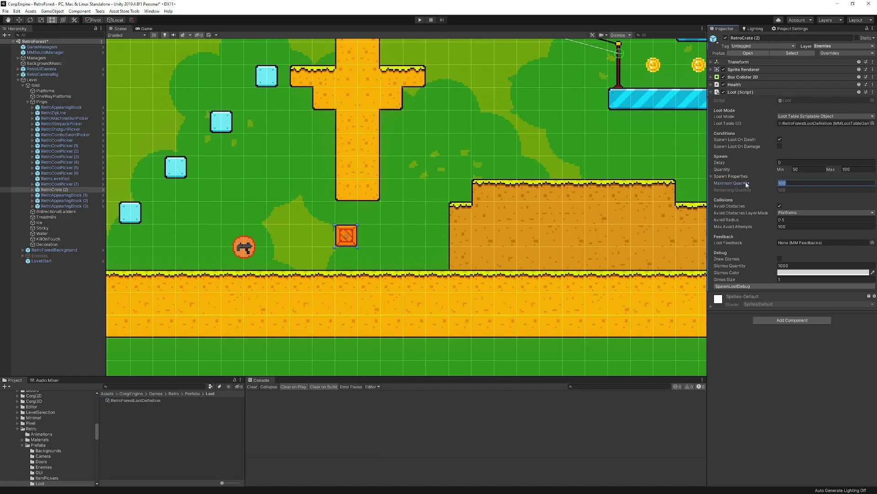
click(780, 206)
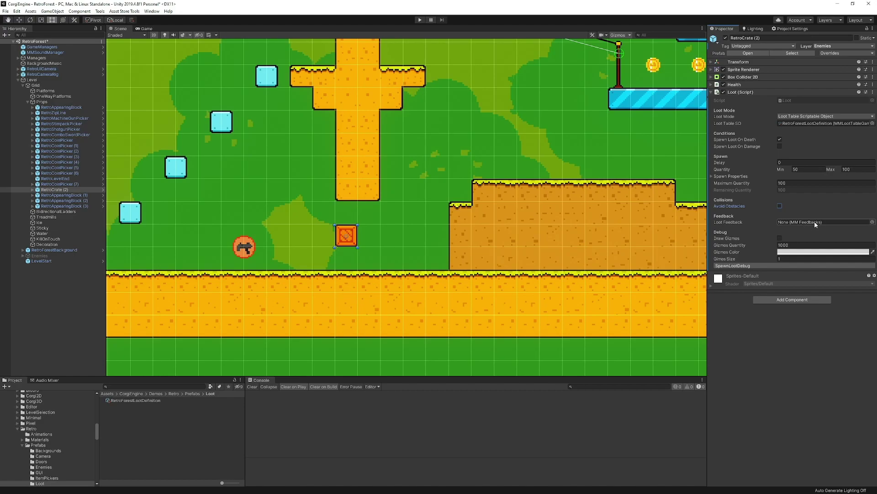
mouse_move(721, 223)
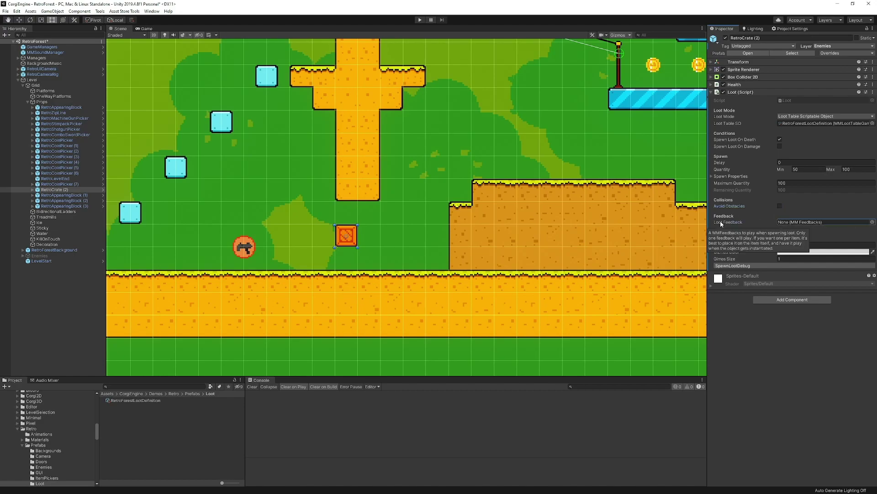
- Expand the crate's loot Spawn Properties and enable gizmo drawing with a gizmos quantity of 5000
click(727, 176)
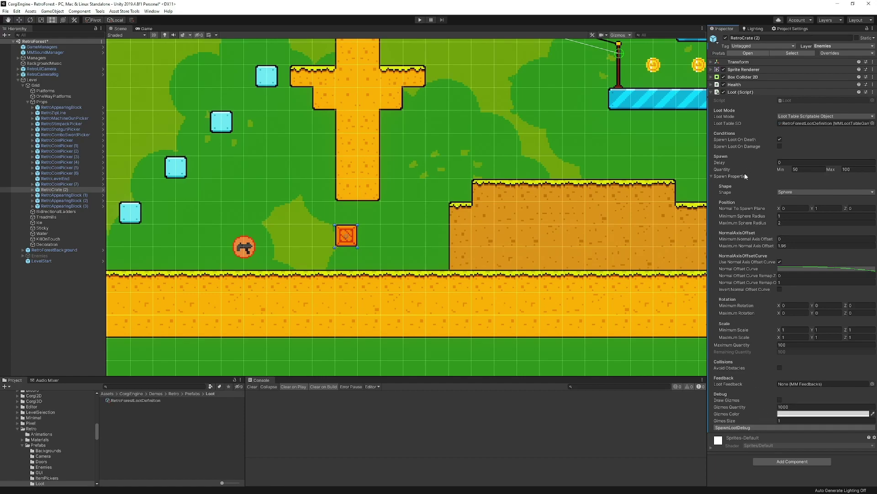
mouse_move(750, 224)
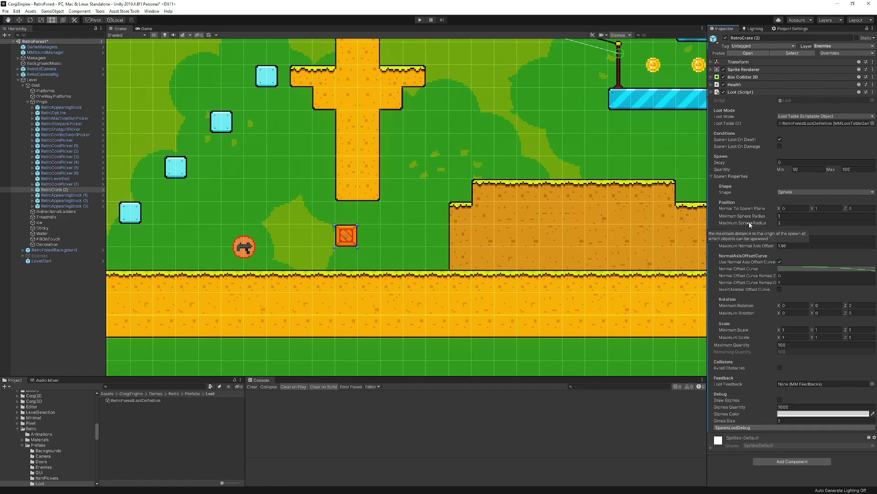
click(780, 400)
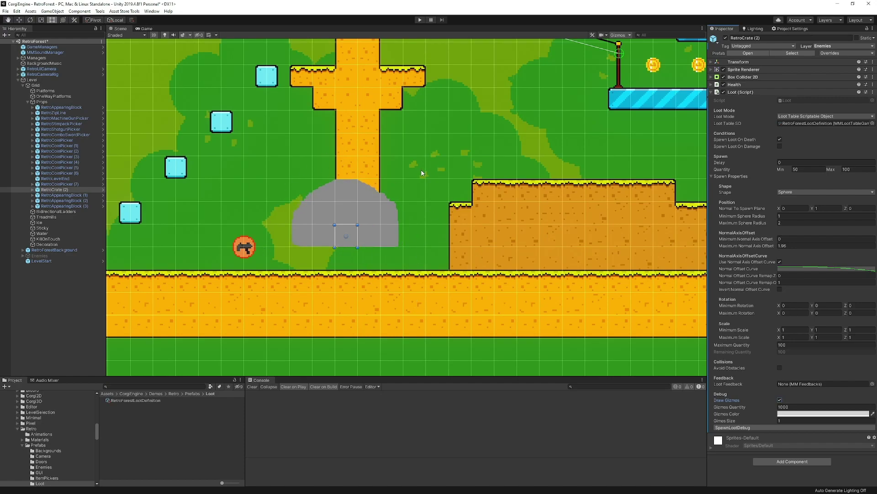
click(799, 407)
text(500)
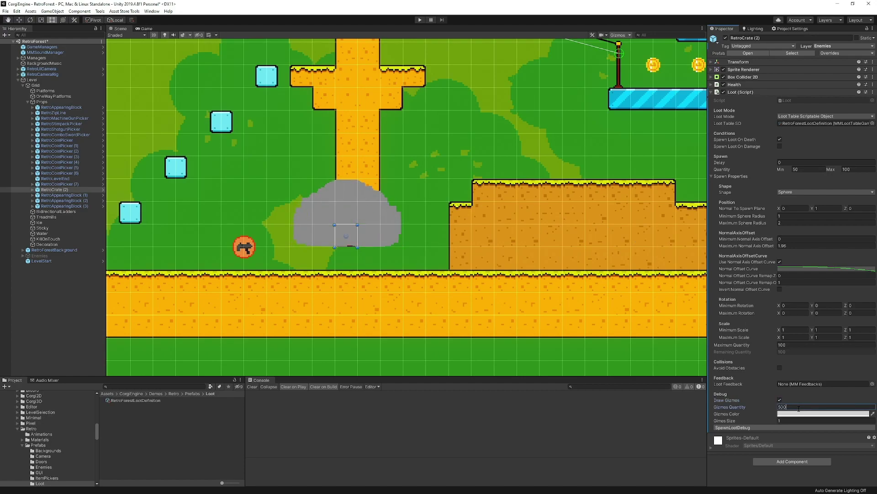
text(0)
- Set the loot gizmos color to dark red, B30000
click(804, 414)
drag(632, 223, 625, 204)
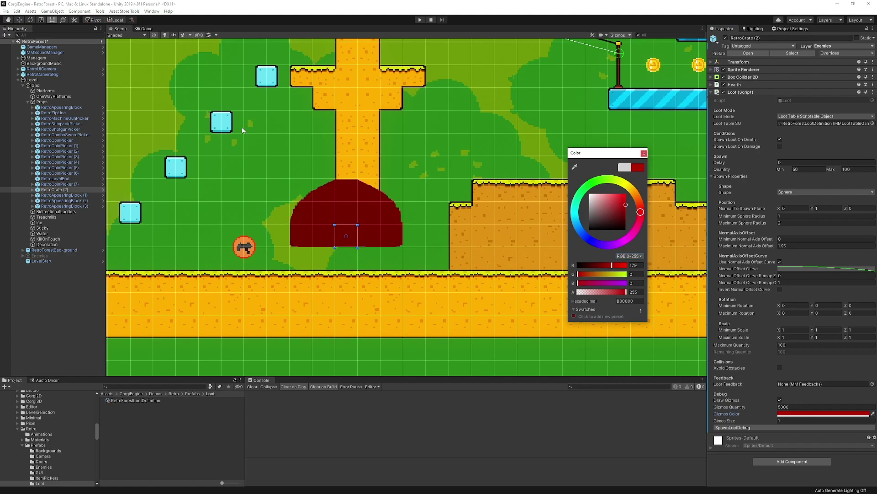
click(644, 153)
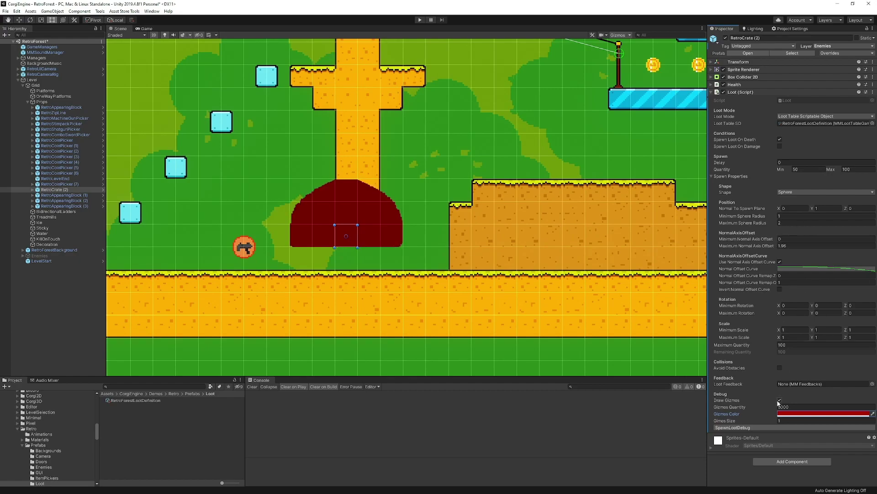
- Reshape the Normal Offset Curve by adding a key at about 0.309, 0.340 and a second, slightly higher key before the curve's end
click(808, 270)
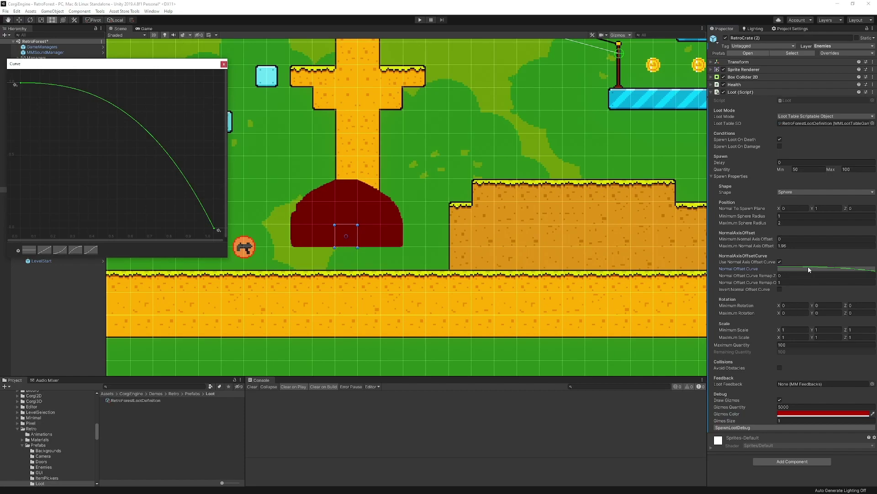
double_click(79, 91)
drag(78, 91, 82, 182)
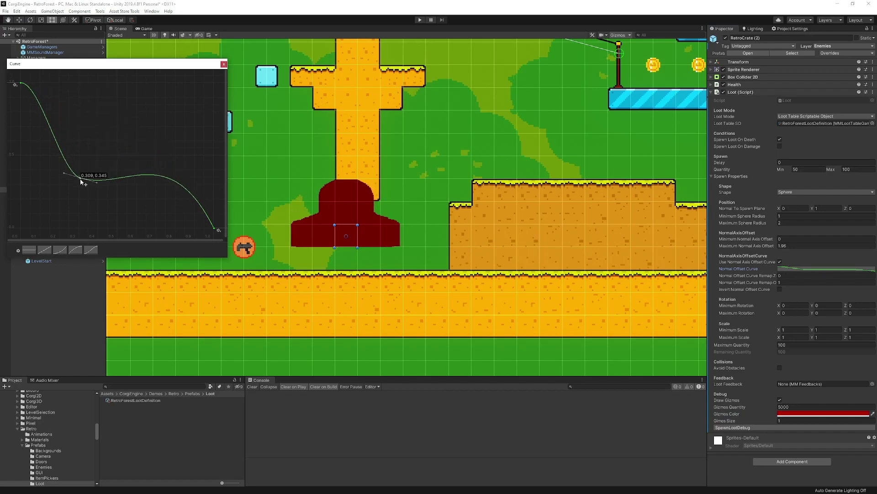
double_click(156, 175)
mouse_move(157, 175)
mouse_down()
mouse_move(166, 103)
mouse_move(164, 129)
mouse_move(211, 153)
mouse_move(186, 201)
mouse_move(44, 99)
mouse_move(146, 118)
mouse_move(173, 190)
mouse_move(160, 176)
mouse_up()
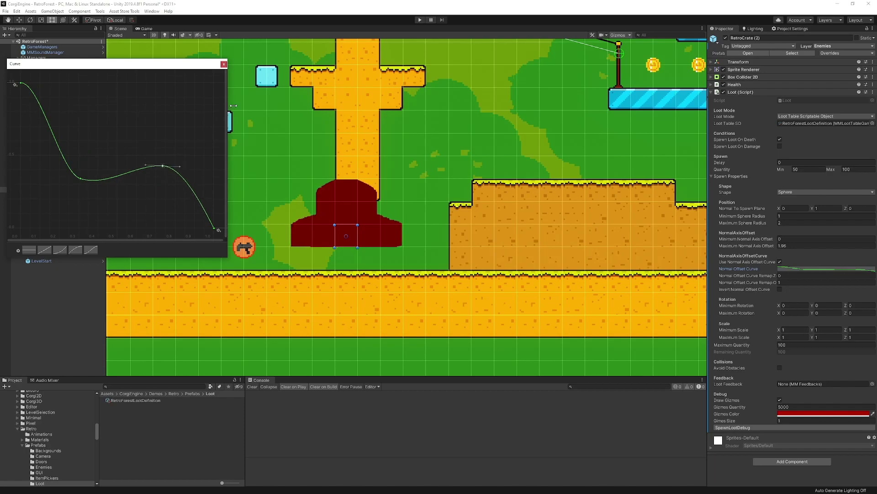
click(311, 221)
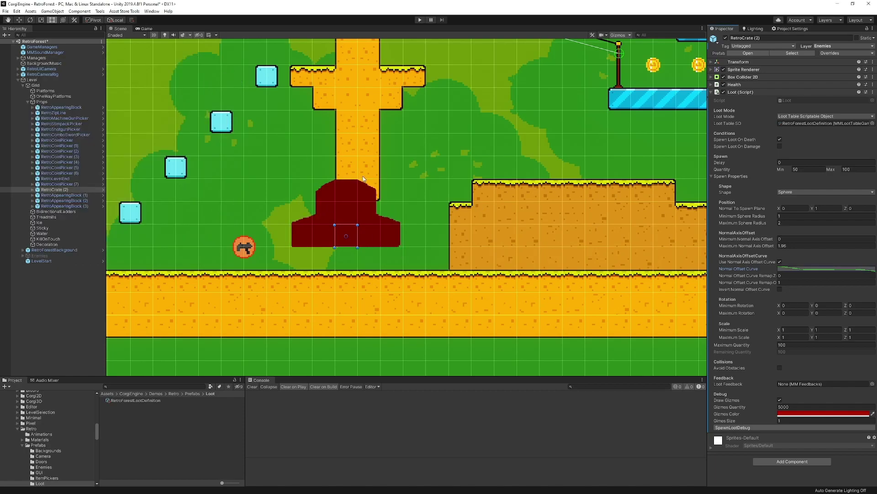
- Move the Normal Offset Curve's first middle key up and closer to the centre, and set Maximum Normal Axis Offset to 2.33
click(816, 272)
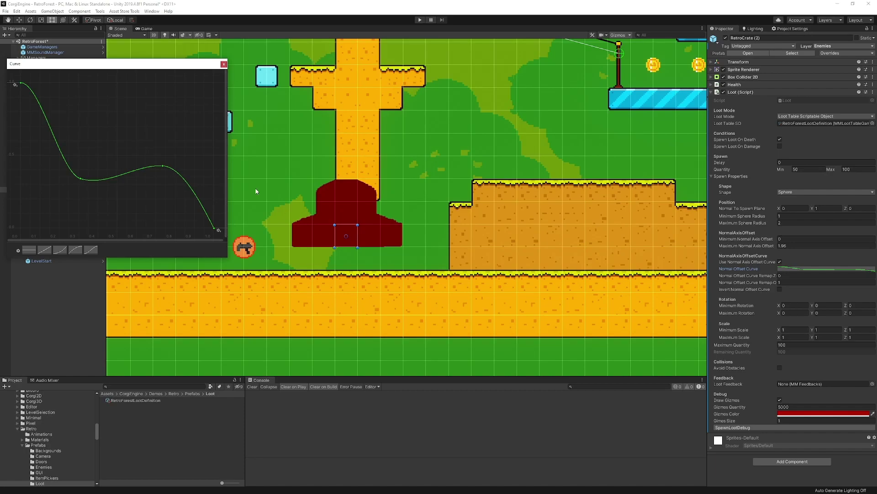
click(80, 178)
drag(80, 178, 109, 94)
click(224, 65)
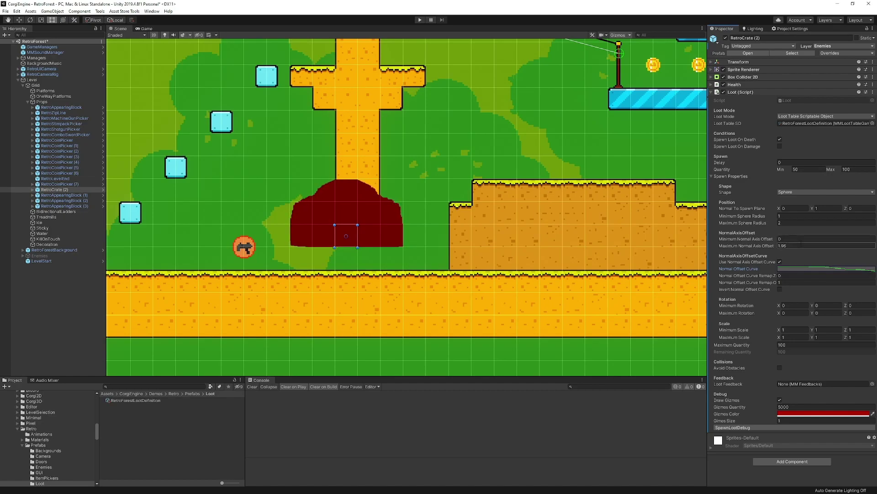
mouse_move(774, 245)
mouse_down()
mouse_move(819, 248)
mouse_move(737, 246)
mouse_move(797, 245)
mouse_move(785, 247)
mouse_up()
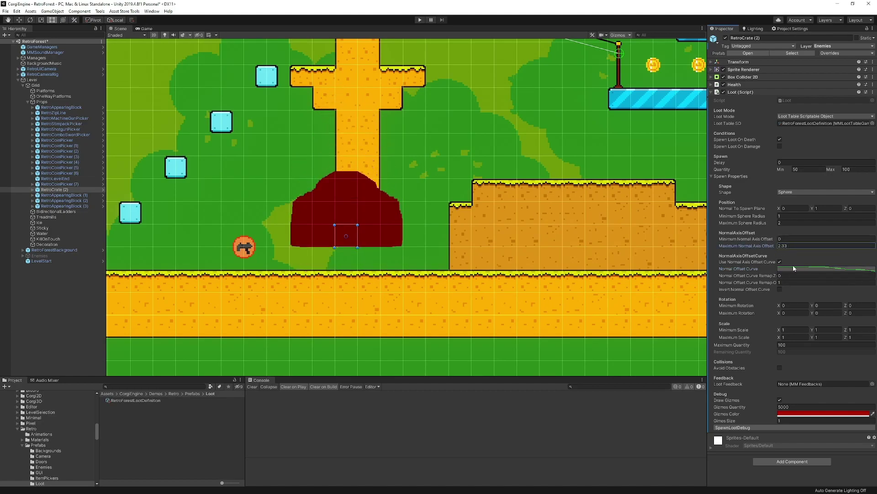
- Try the Cube spawn shape for the crate's loot, then restore Sphere
click(804, 197)
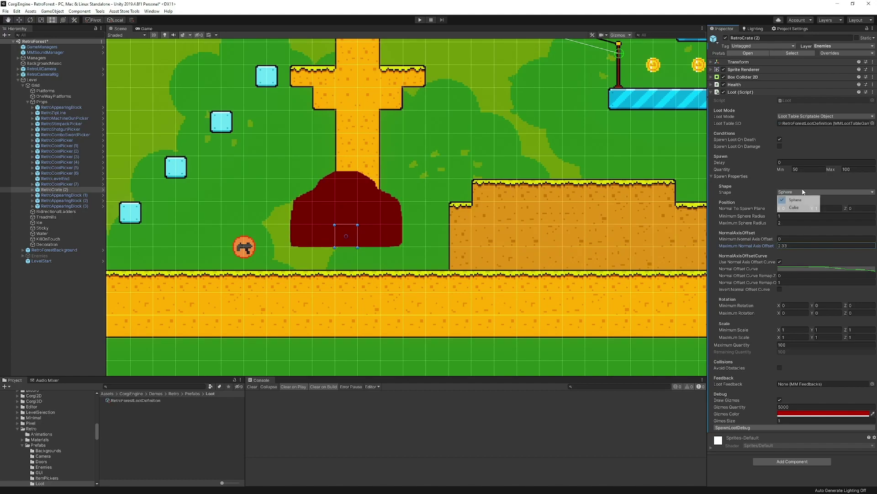
click(800, 200)
click(803, 193)
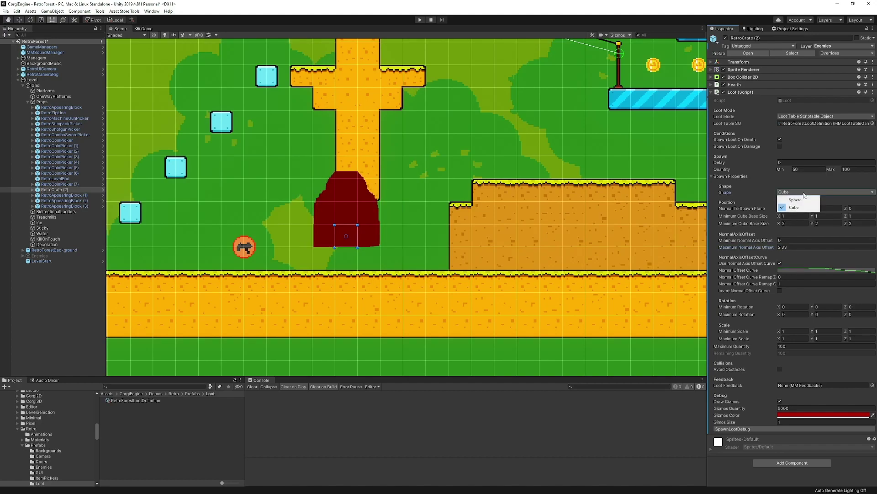
click(803, 200)
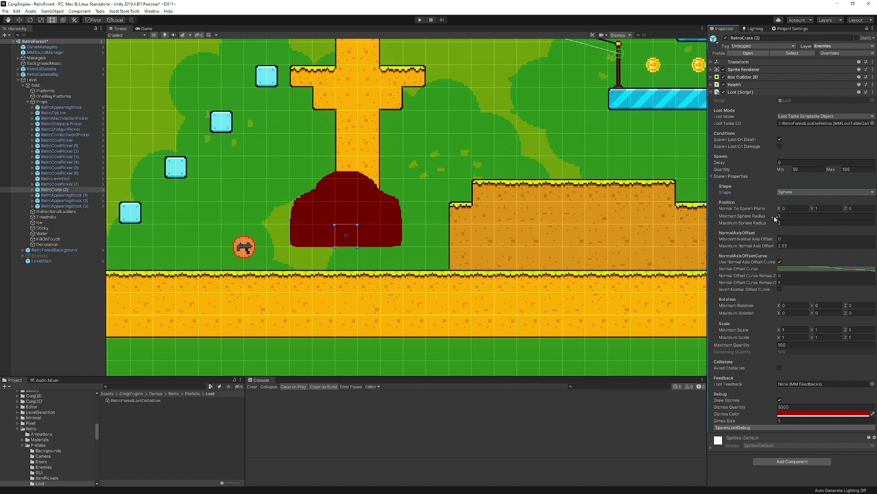
- Set the loot's Minimum Sphere Radius to -9.55 and Maximum Sphere Radius to 0.65, with Normal To Spawn Plane X at 0
click(788, 223)
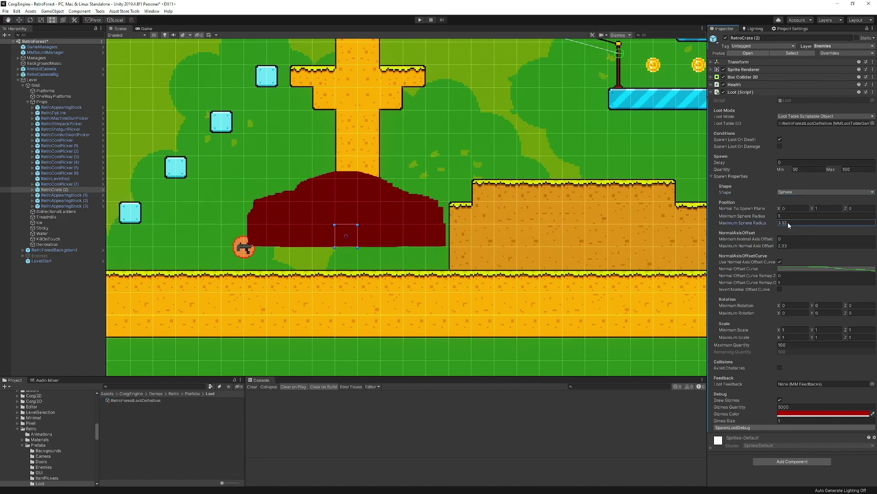
drag(764, 217, 700, 221)
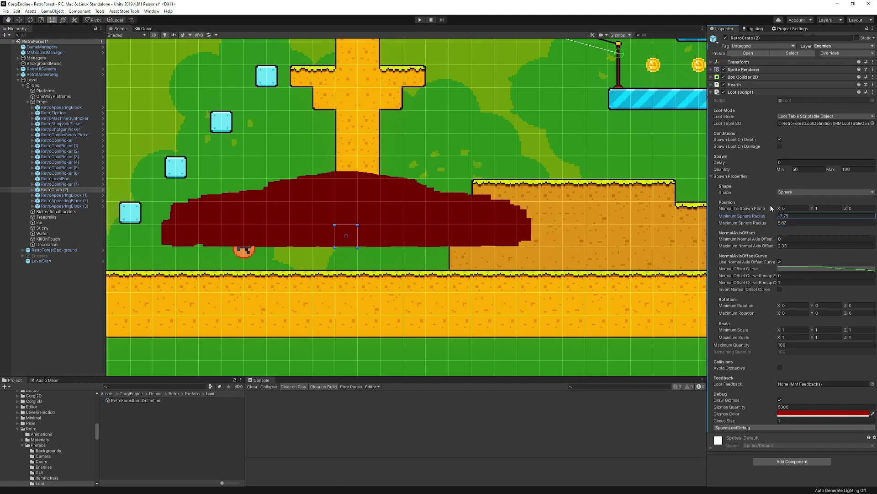
drag(775, 219, 827, 211)
text(0)
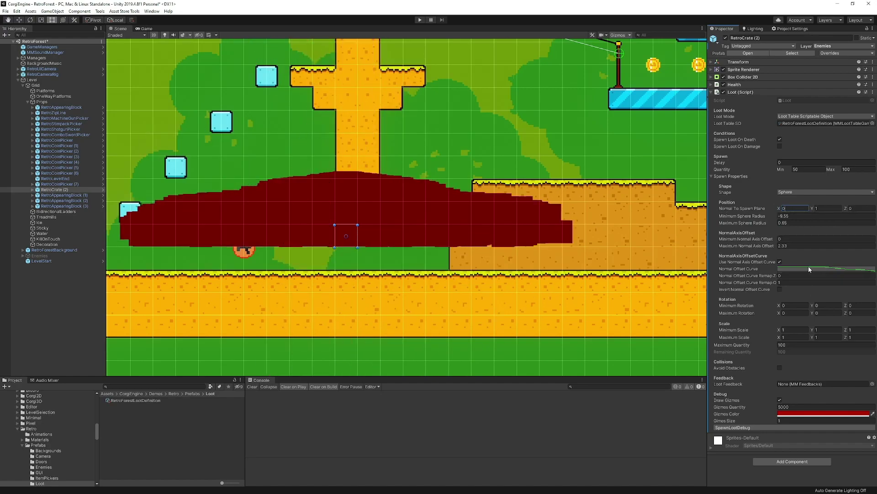
- Set the Normal Offset Curve's Remap One value to 0.36
click(793, 282)
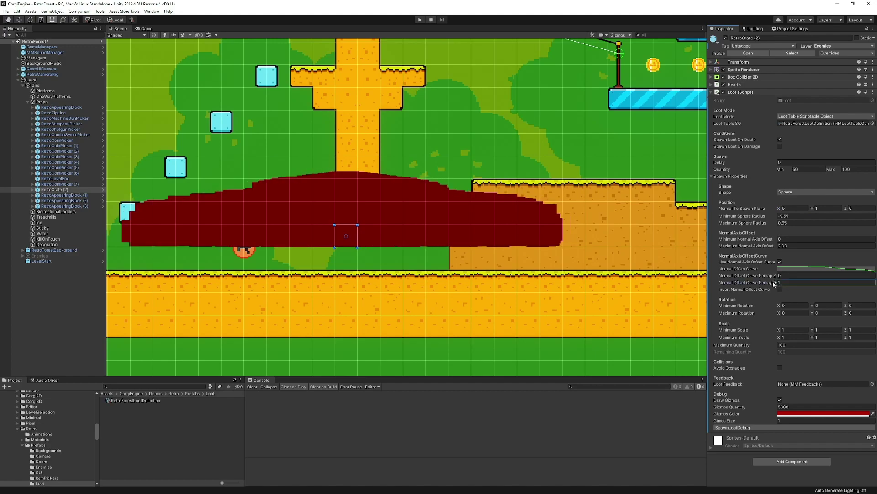
text(2.41)
key(BackSpace)
key(BackSpace)
key(BackSpace)
key(BackSpace)
text(0.36)
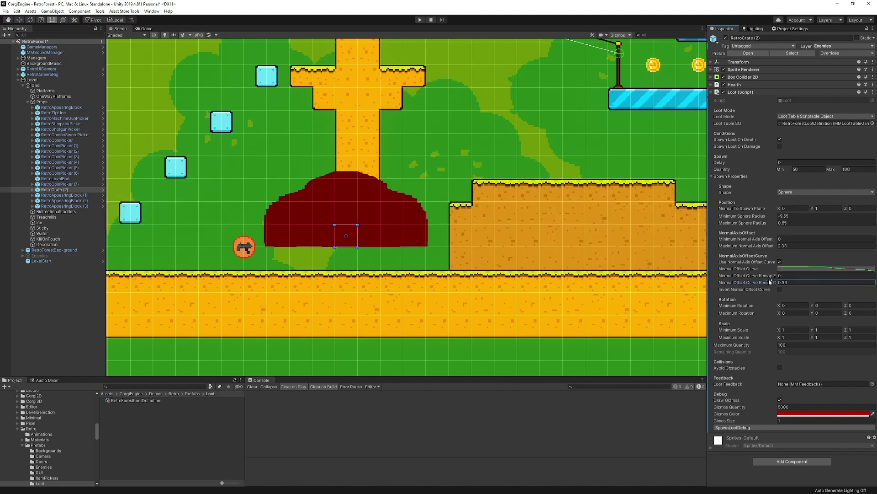
- Reshape the Normal Offset Curve into a broad arch with a lowered start key, a raised second middle key and a shifted end key
click(799, 268)
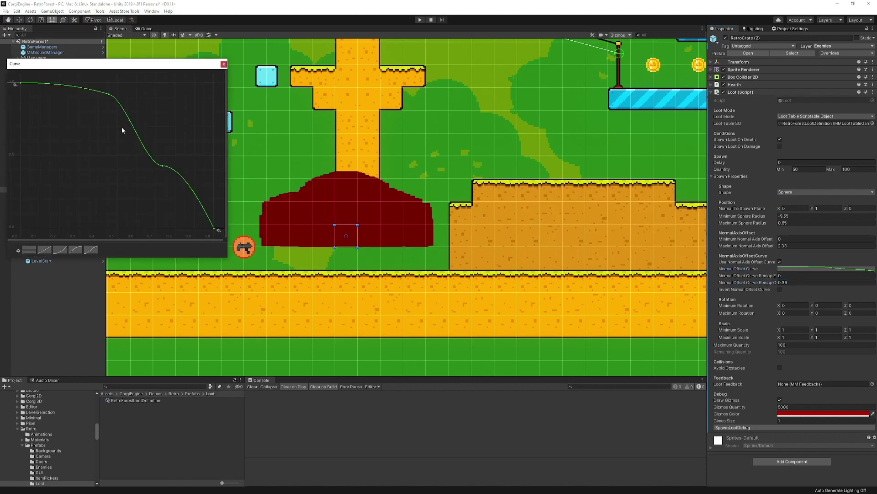
drag(21, 83, 34, 174)
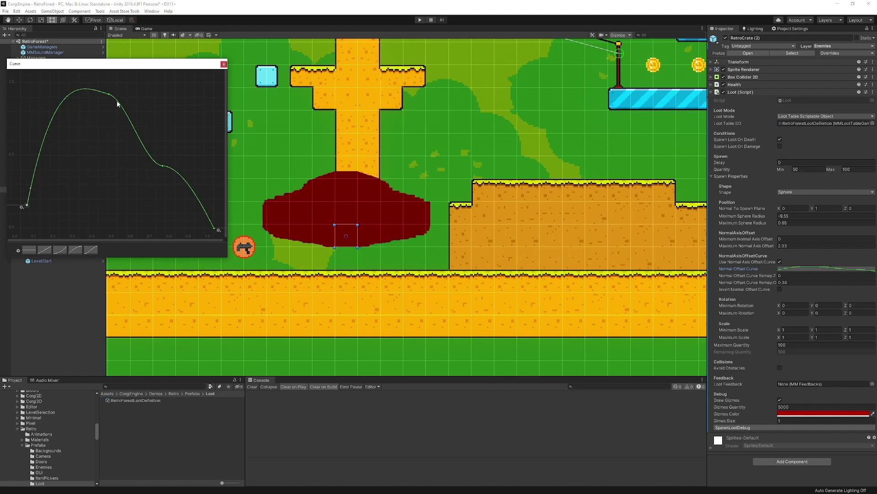
drag(163, 166, 170, 135)
drag(215, 228, 200, 204)
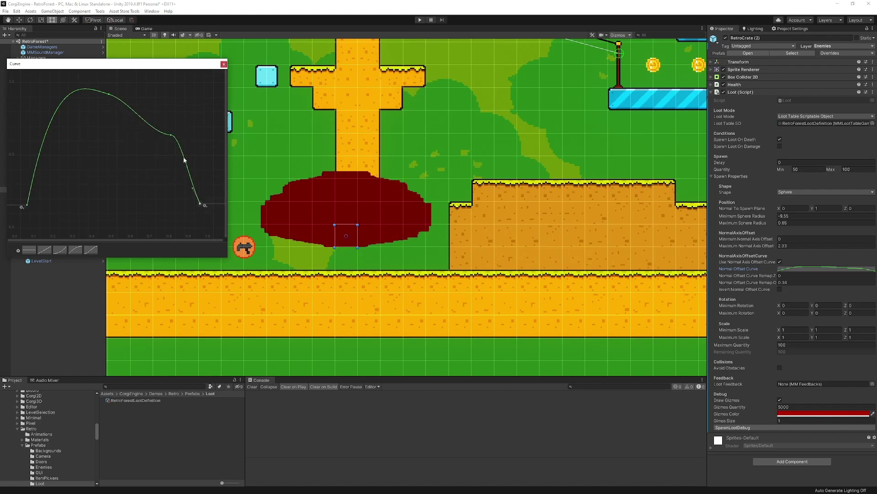
drag(170, 135, 188, 132)
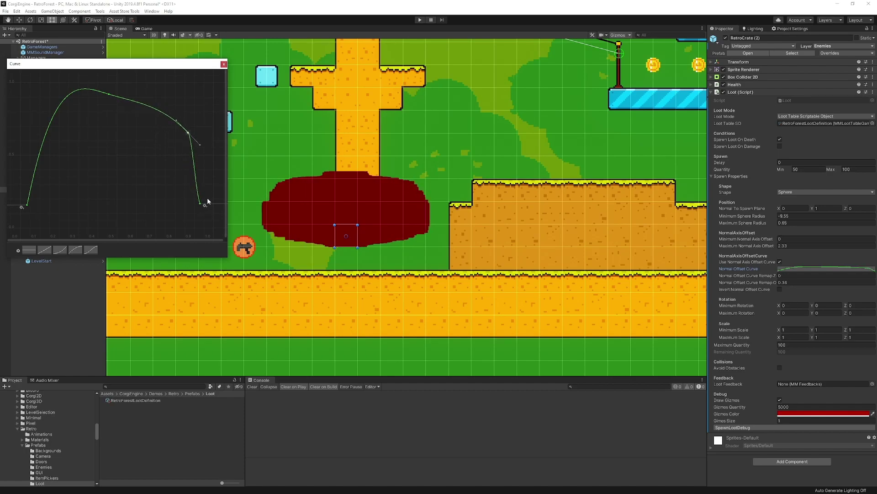
drag(201, 204, 210, 222)
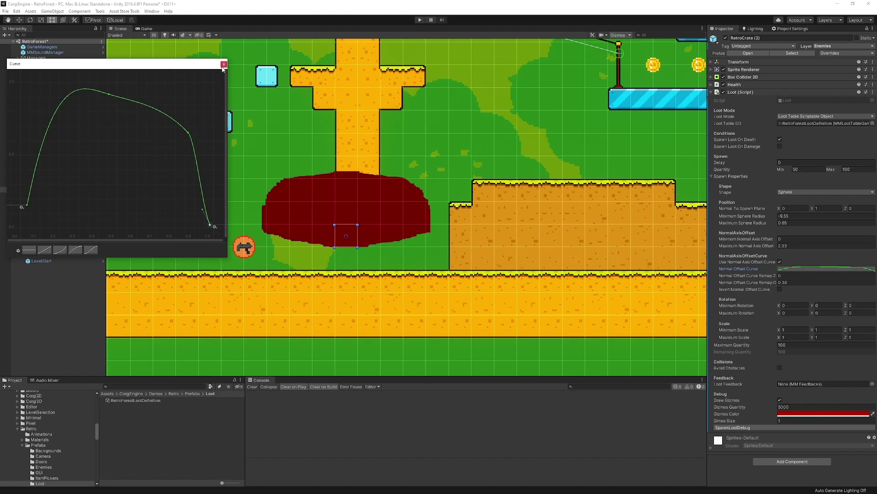
click(239, 197)
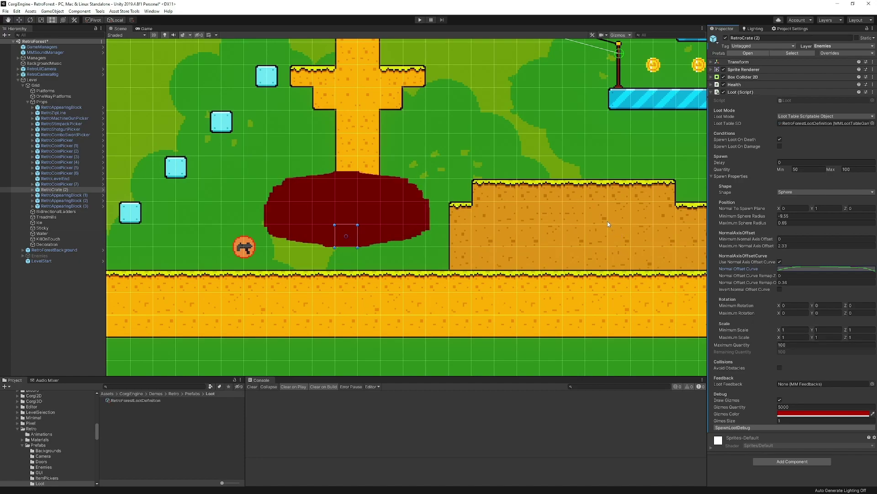
- Play the RetroForest scene, collect the machine gun and shoot the crate to spawn its loot
click(419, 20)
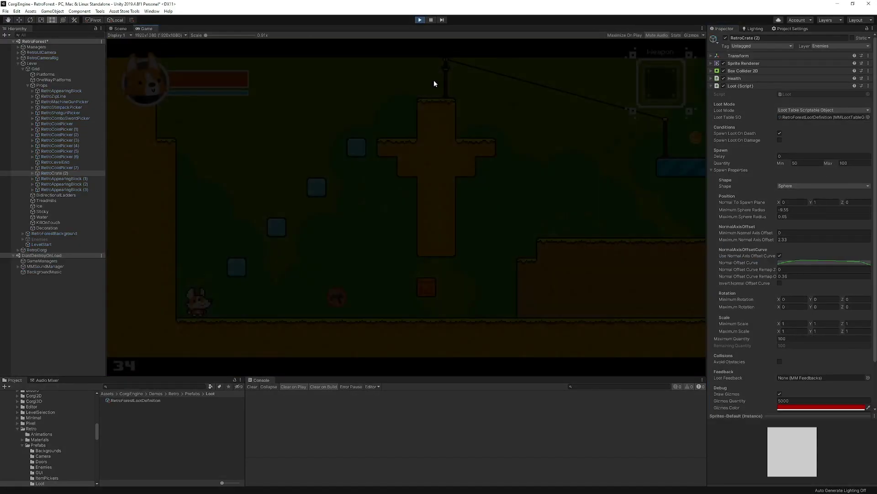
key(Right)
key(Left)
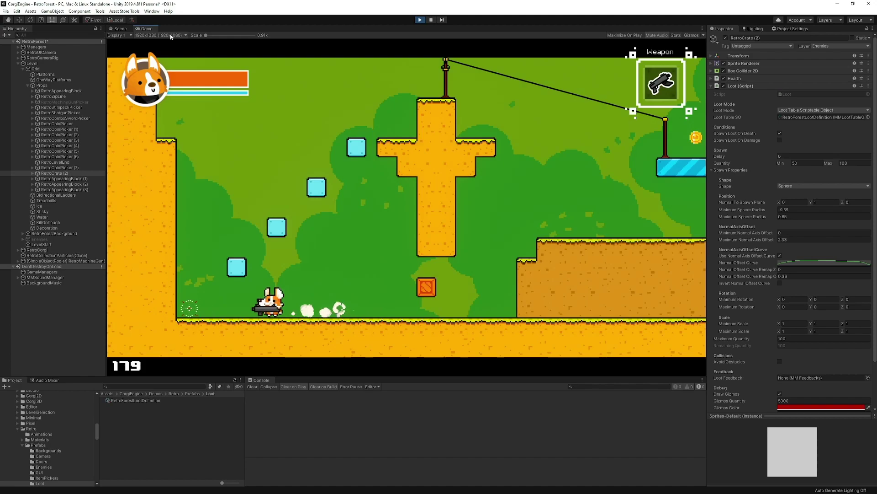
key(e)
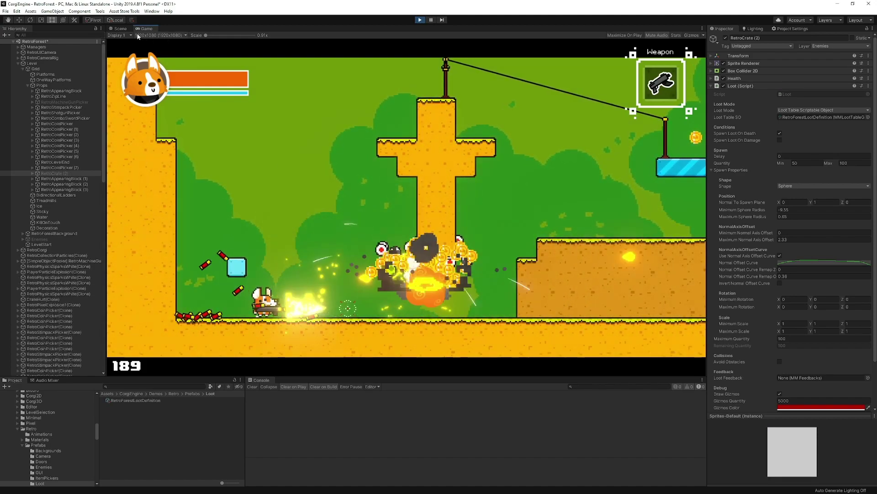
key(space)
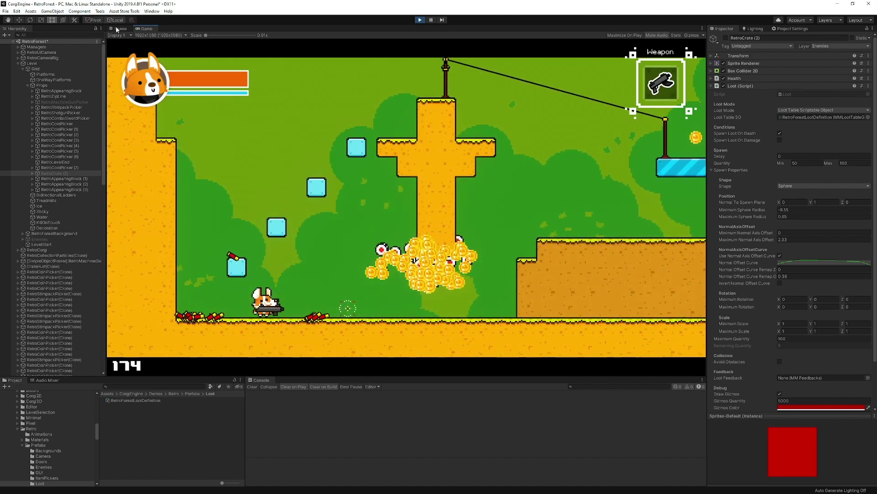
- Examine the spawned loot in the Scene view against the crate's loot settings, and stop the game
click(119, 29)
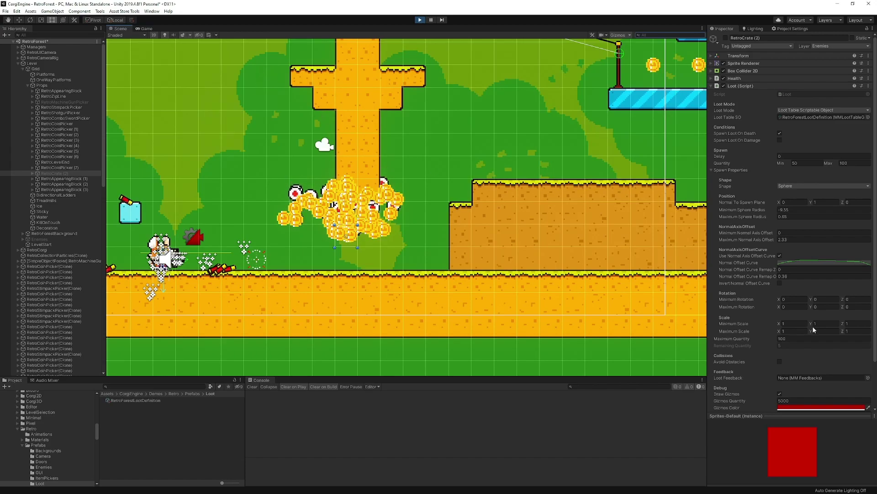
scroll(798, 344, down, 3)
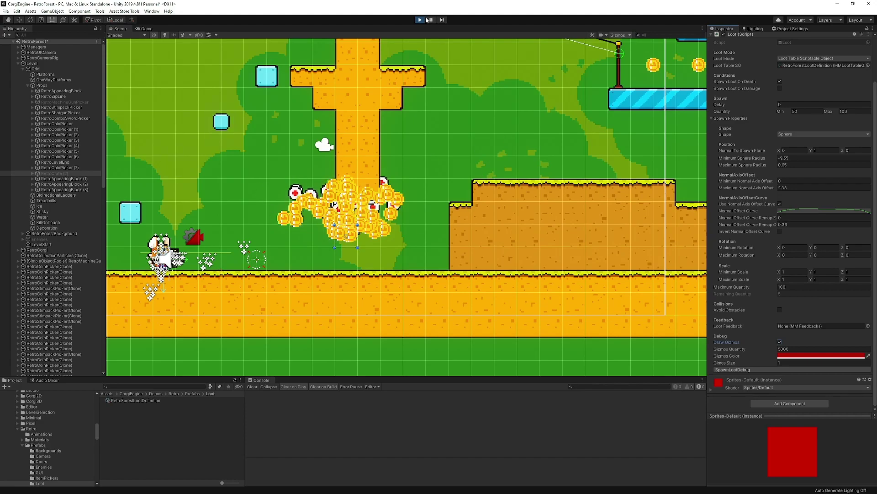
key(ctrl+p)
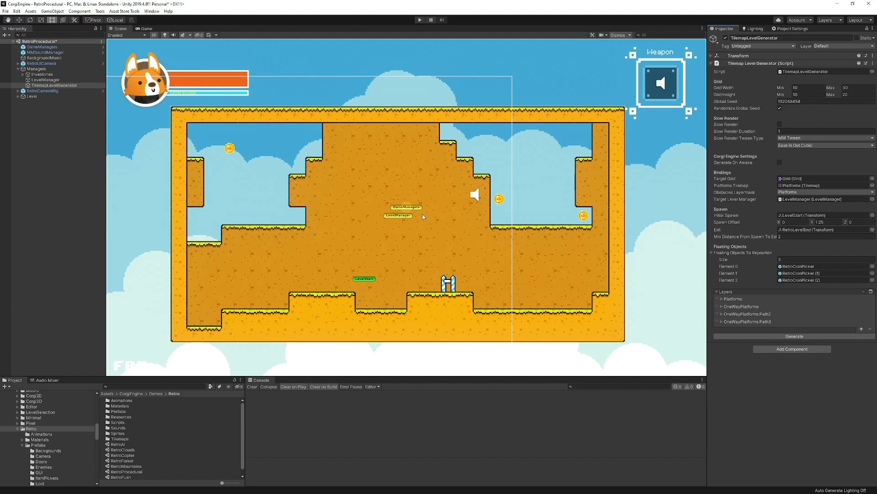
- Generate several new random levels with the TilemapLevelGenerator in the RetroProcedural scene, and enable Generate On Awake
click(50, 104)
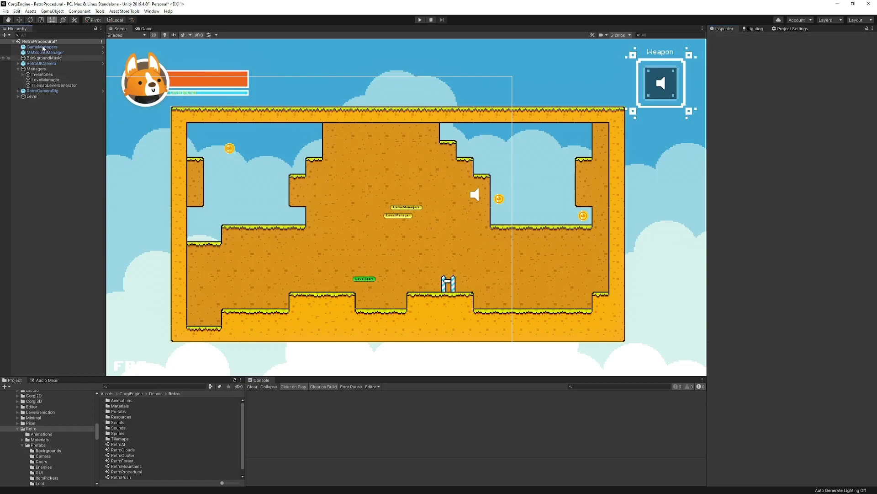
click(56, 85)
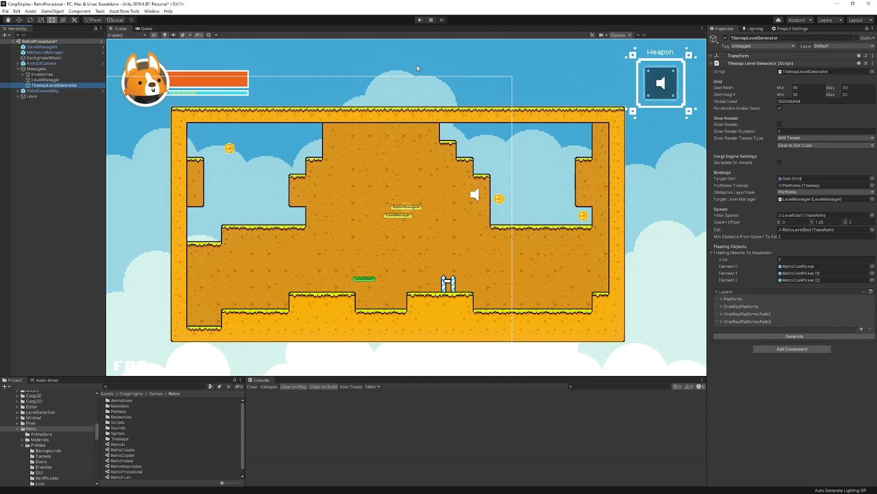
click(795, 337)
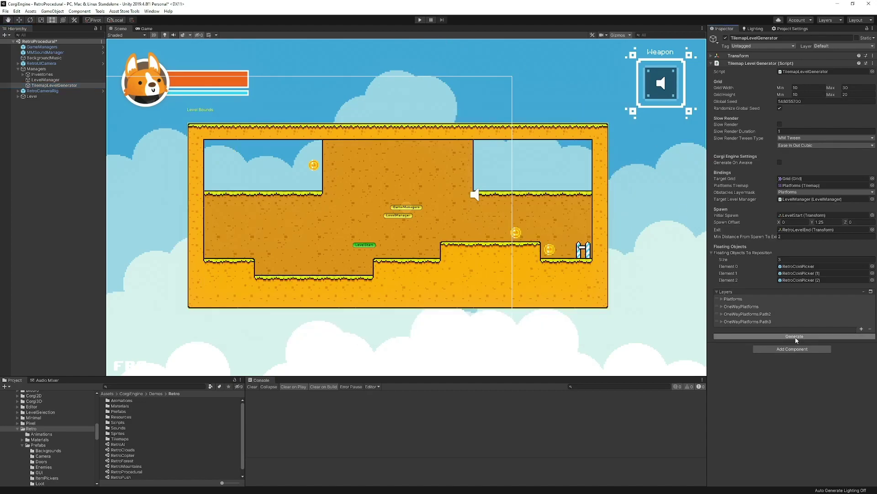
click(794, 337)
click(795, 337)
click(795, 336)
click(795, 336)
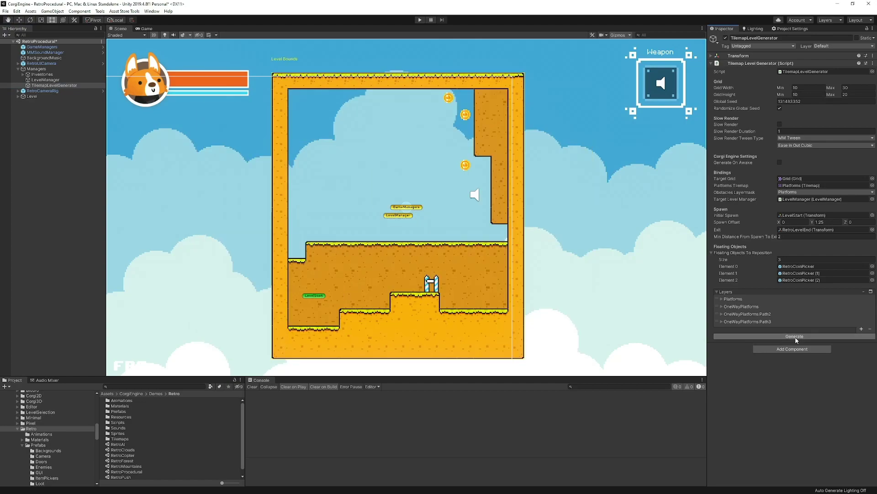
click(794, 336)
click(795, 336)
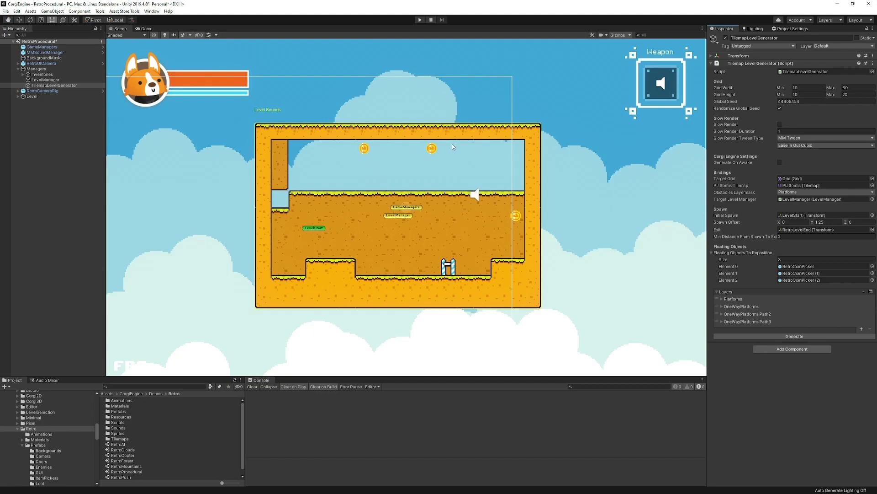
click(799, 336)
click(799, 336)
click(798, 336)
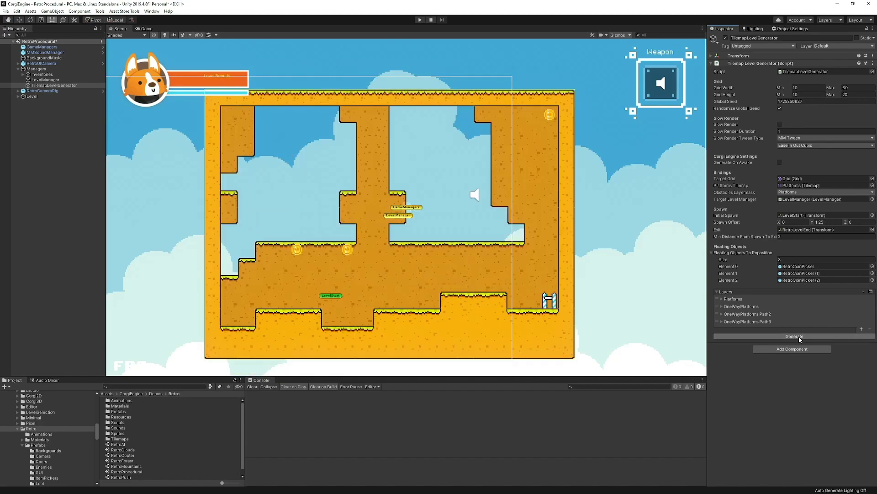
click(799, 336)
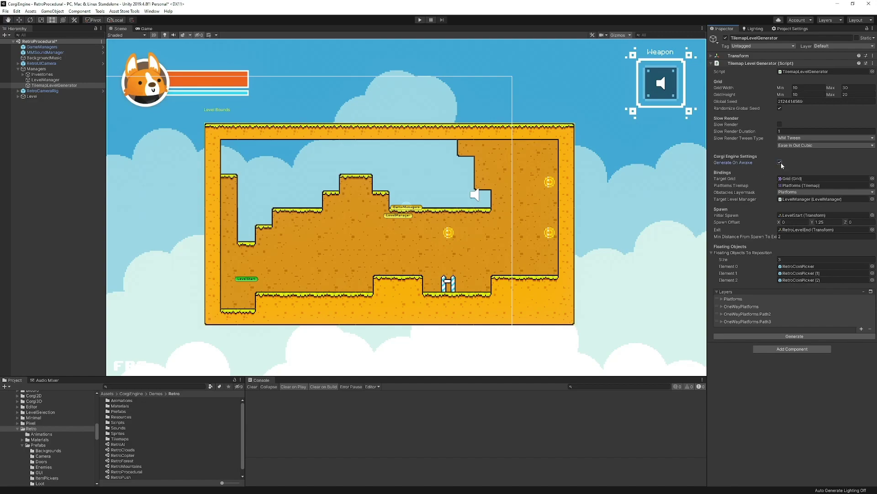
- Play the RetroProcedural scene and run the character to each level exit to load newly generated levels
click(420, 20)
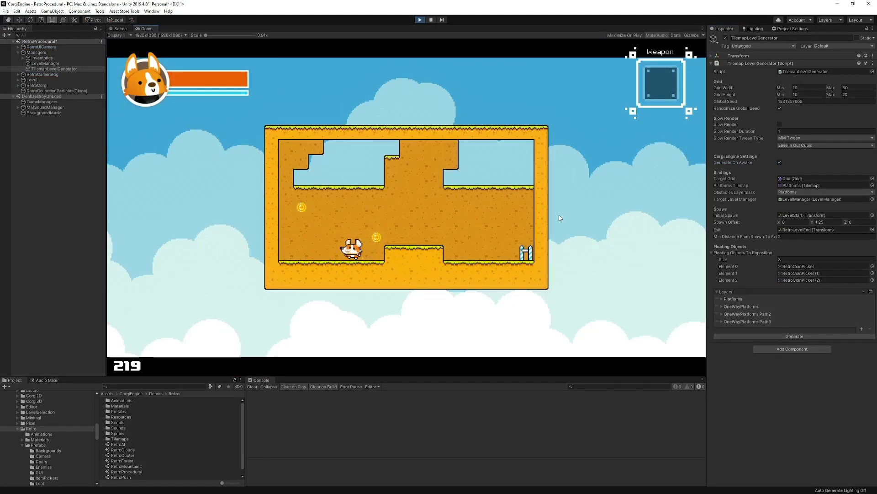
key(Left)
key(Right)
key(space)
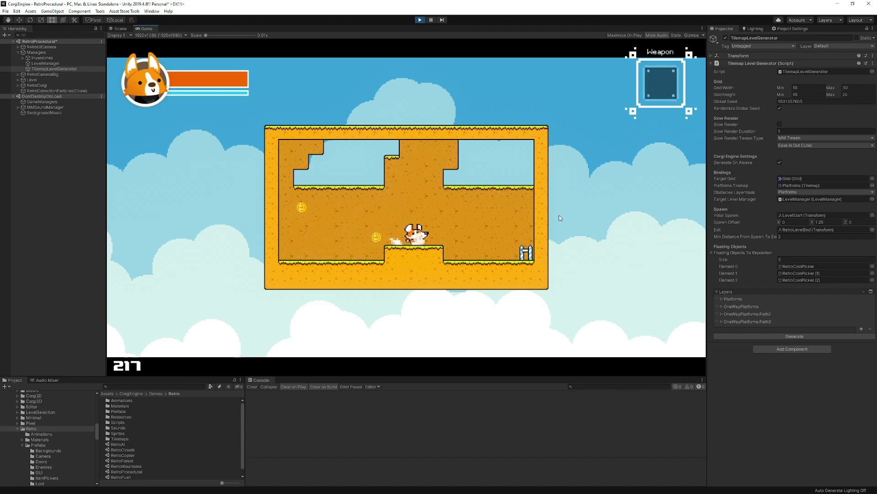
key(Right)
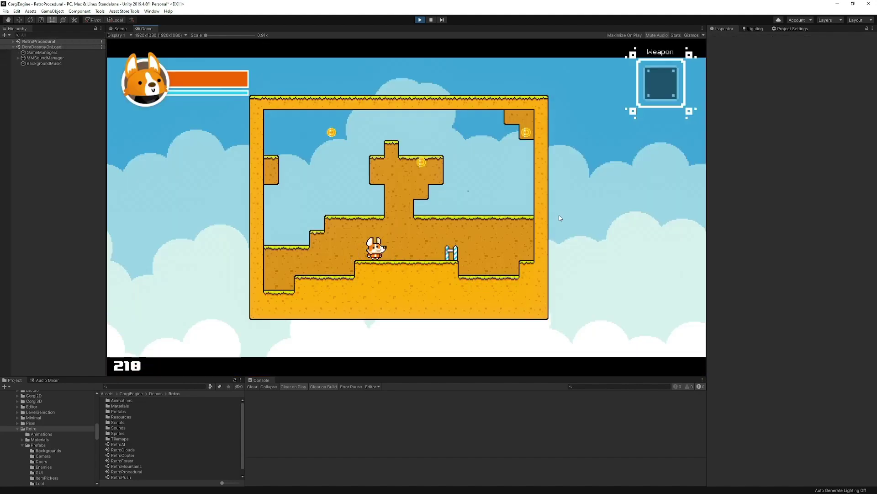
key(Right)
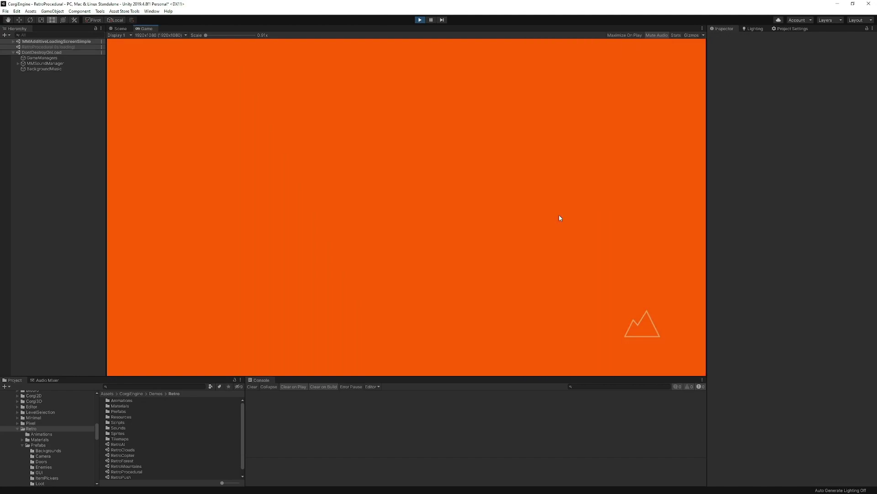
- Run and jump the character through more generated levels to reach each exit, and stop the game
key(Right)
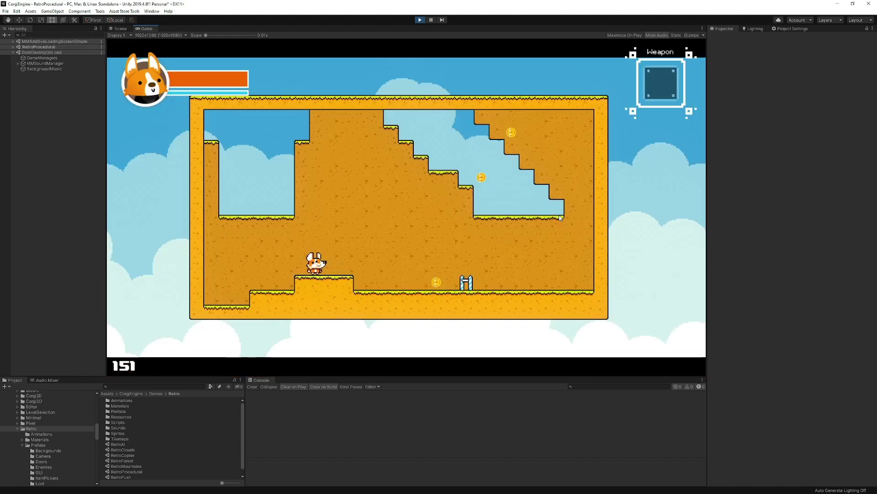
key(space)
key(Right)
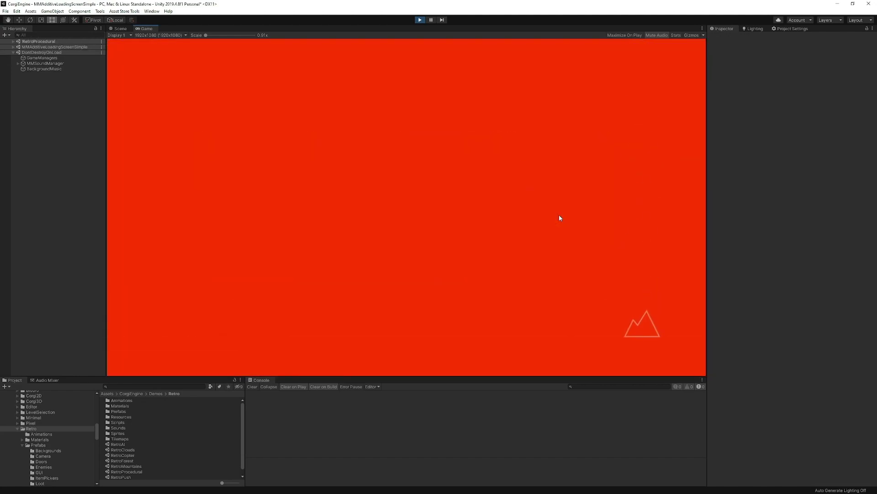
key(Right)
key(space)
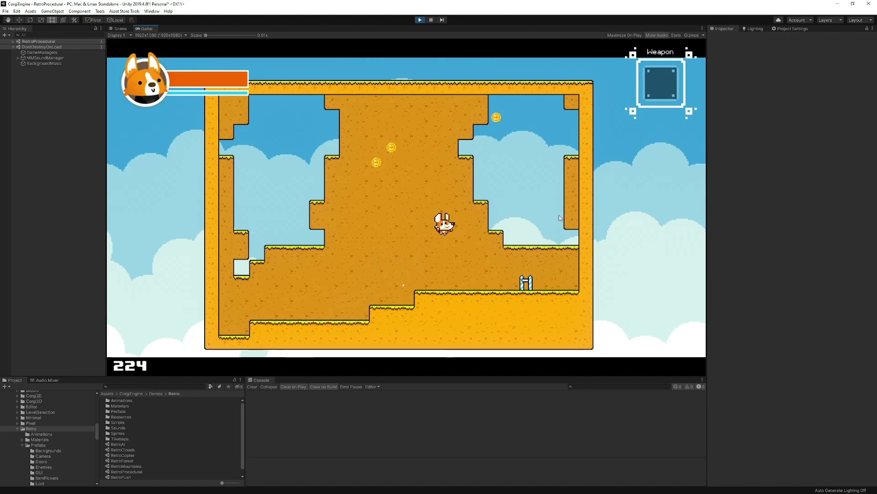
key(Right)
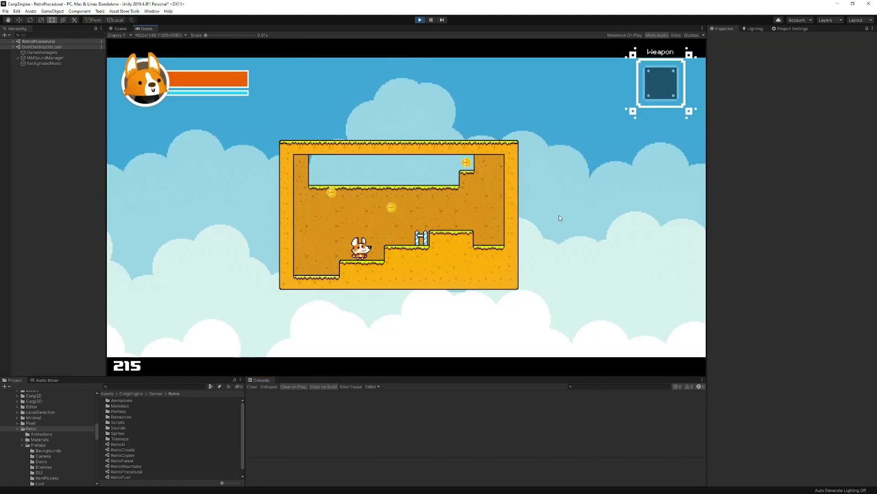
key(space)
key(space)
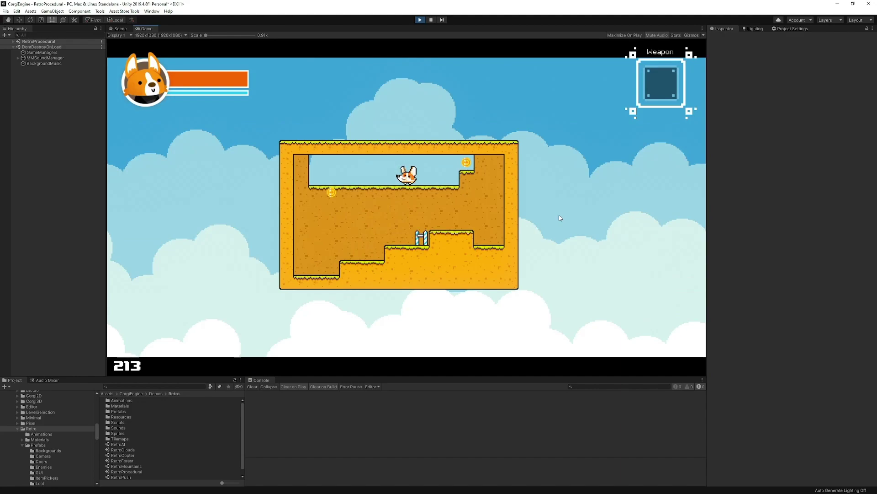
key(Down)
key(Up)
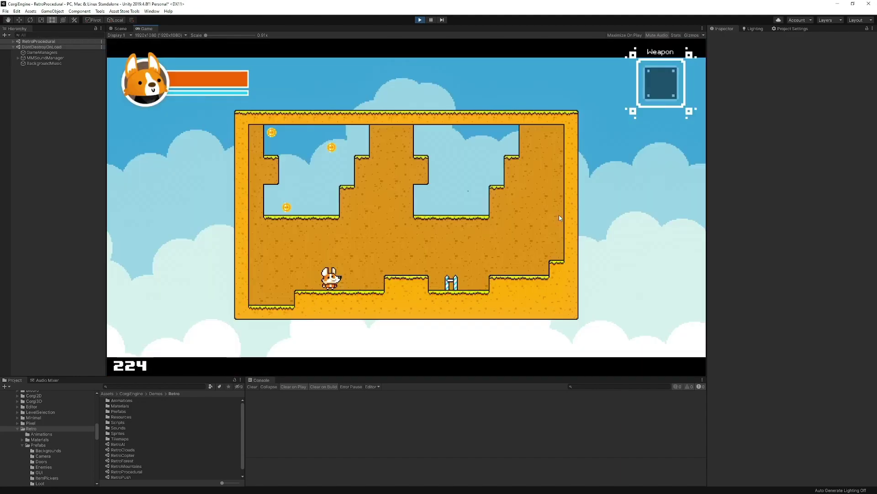
key(ctrl+p)
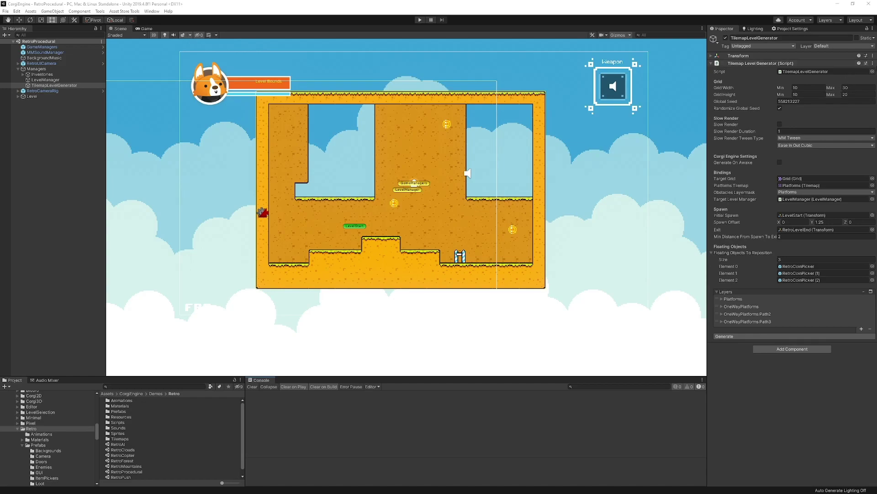
- Review the minimum and maximum Grid Width and Grid Height values, and generate several new random levels
click(812, 87)
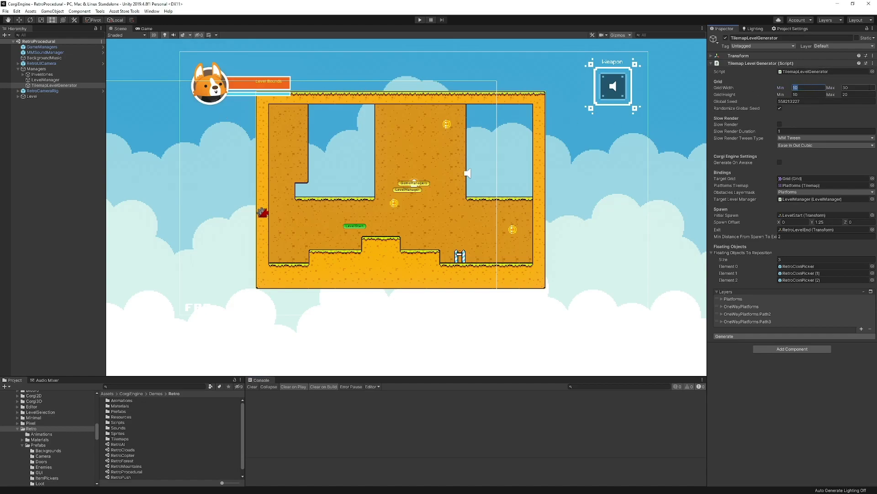
click(866, 88)
key(Tab)
key(Tab)
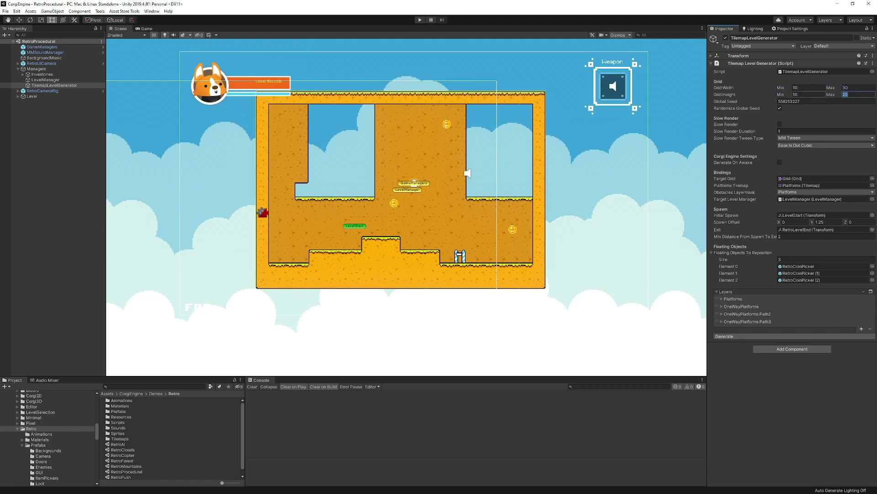
click(795, 337)
click(796, 337)
click(795, 337)
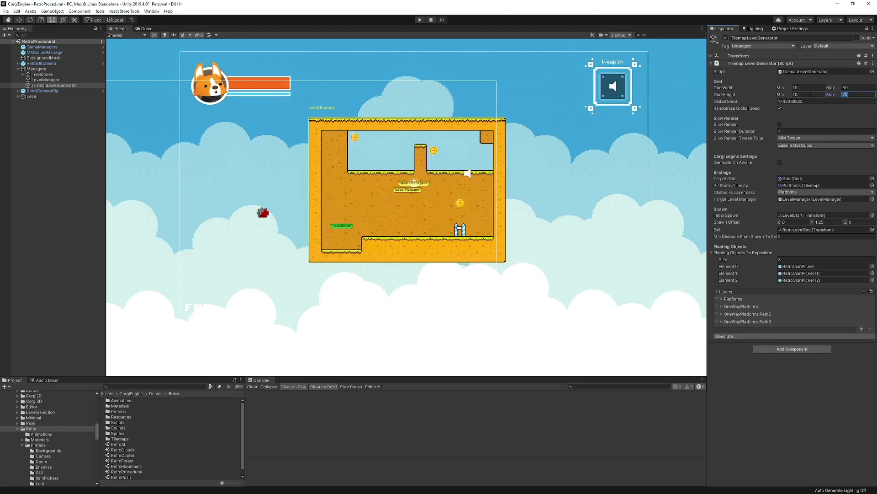
- Set the maximum Grid Height to 200, generate a level and inspect the tall result in the Scene view
text(200)
click(776, 336)
scroll(540, 218, down, 6)
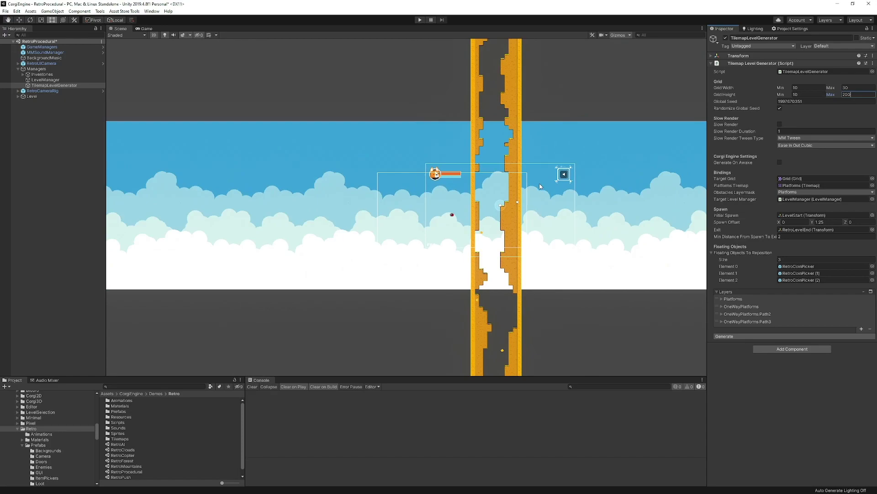
scroll(522, 196, up, 4)
scroll(521, 193, up, 3)
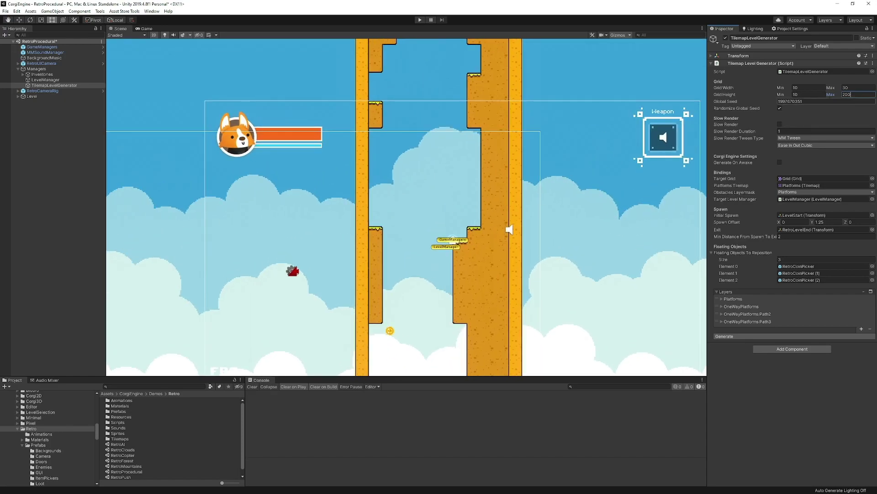
- Set Grid Height to 20 for both minimum and maximum, set the maximum Grid Width to 10, and generate a level
key(BackSpace)
click(808, 94)
text(20)
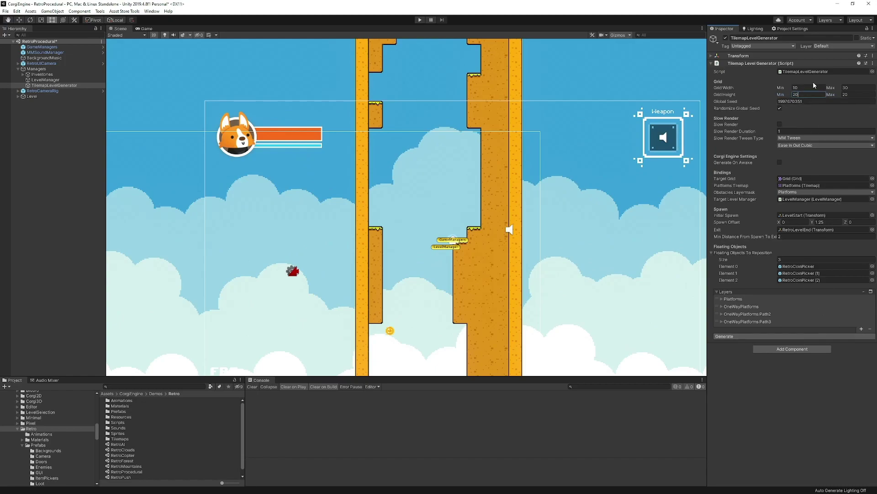
click(848, 87)
text(10)
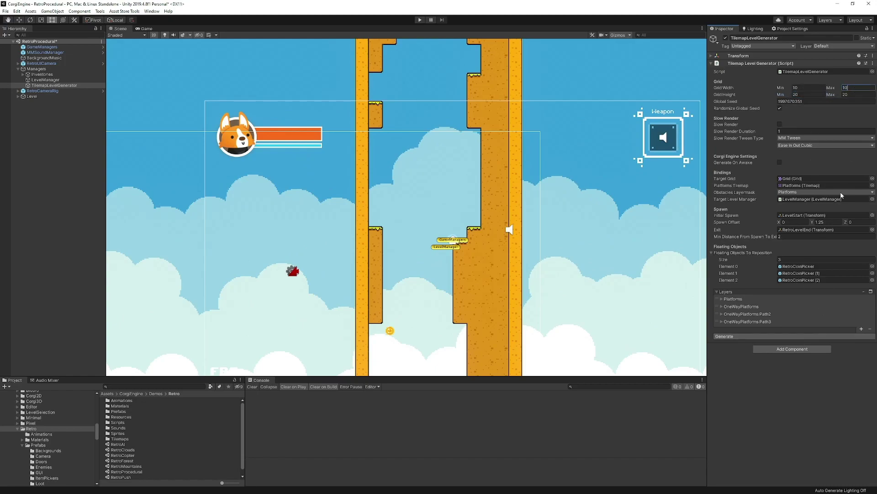
click(783, 338)
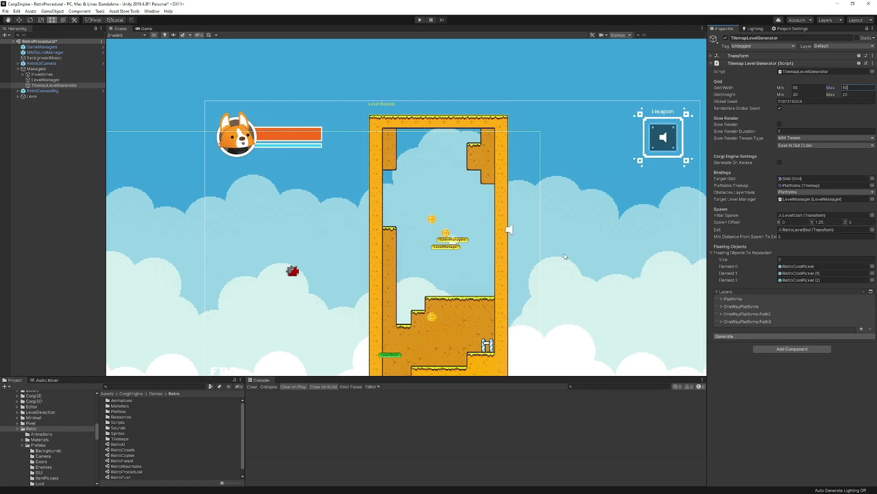
click(783, 338)
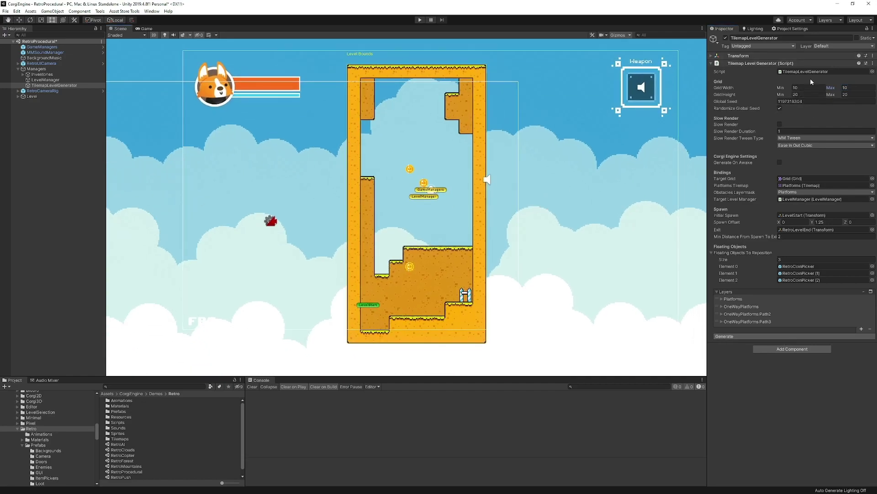
- Set the maximum Grid Width to 20 and the maximum Grid Height to 40, and generate several levels
click(855, 87)
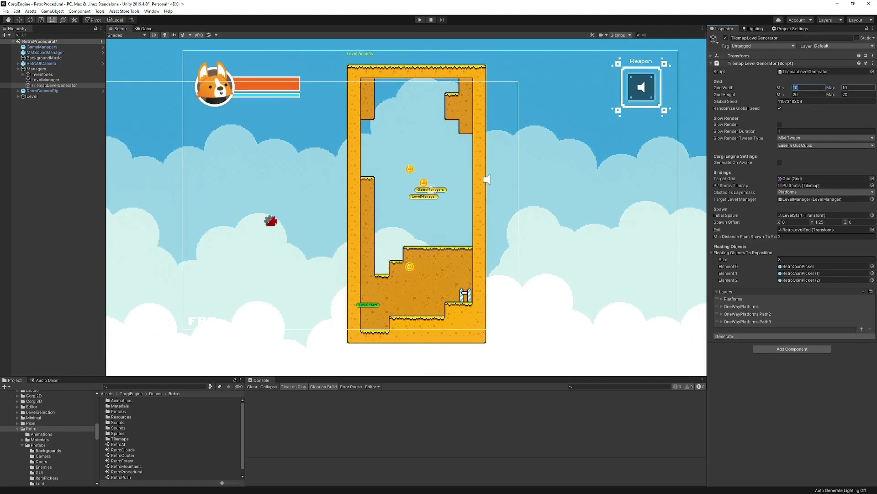
click(791, 101)
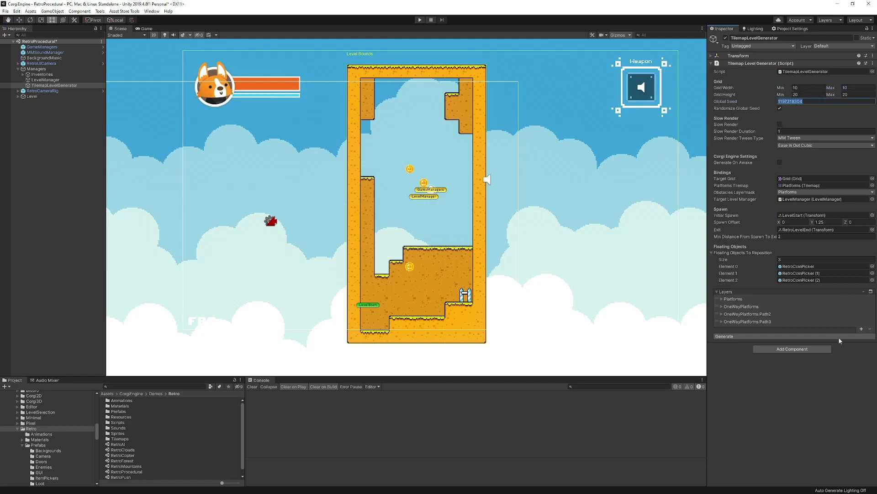
click(808, 88)
key(Tab)
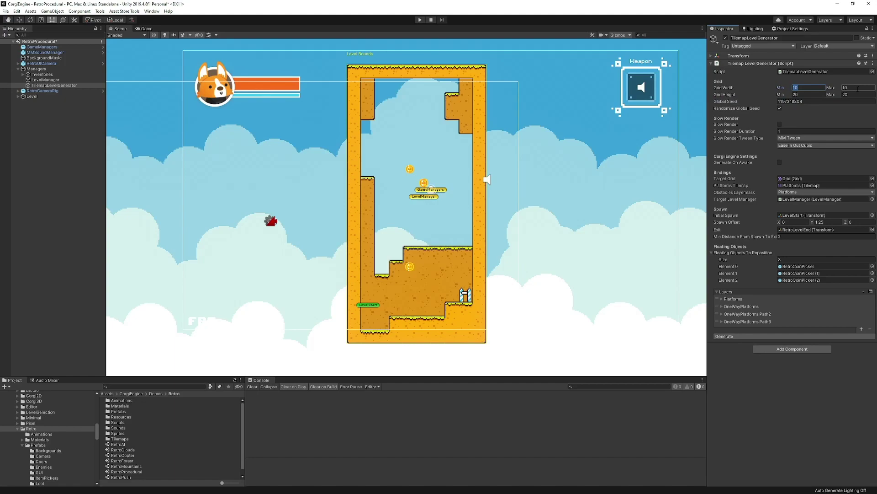
text(20)
key(Tab)
key(Tab)
text(40)
click(777, 337)
click(781, 338)
click(781, 338)
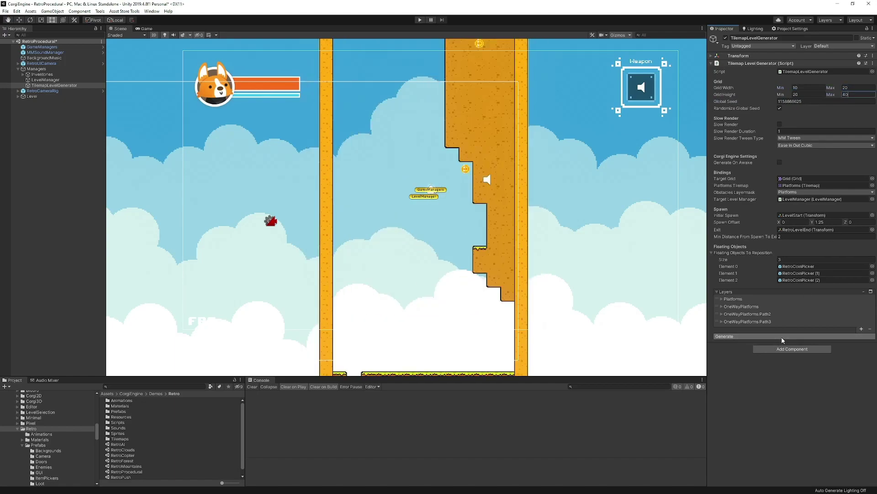
click(782, 338)
click(782, 338)
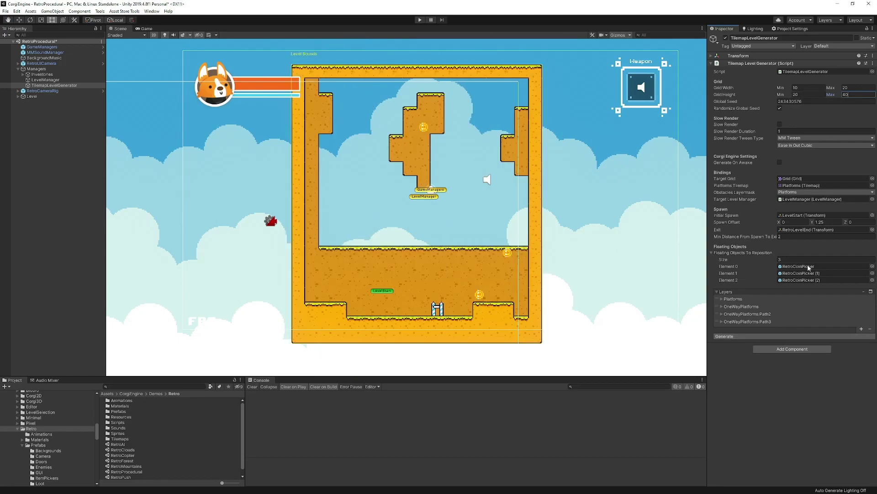
- Set Grid Height to a minimum of 10 and a maximum of 20, and generate several levels
click(807, 94)
text(10)
key(Tab)
text(20)
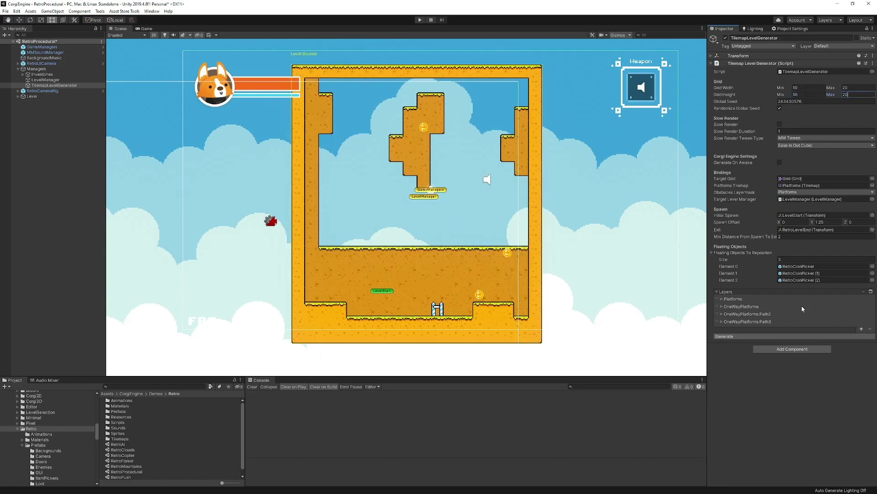
click(776, 338)
click(778, 338)
click(778, 338)
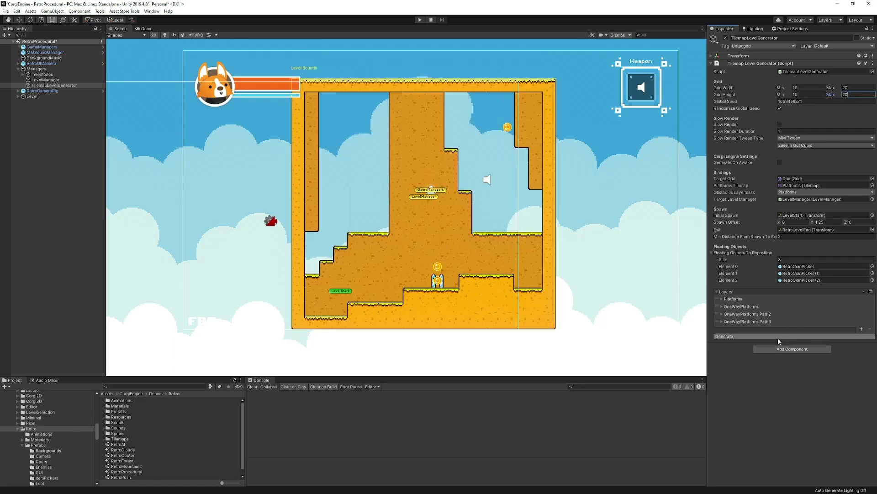
click(778, 339)
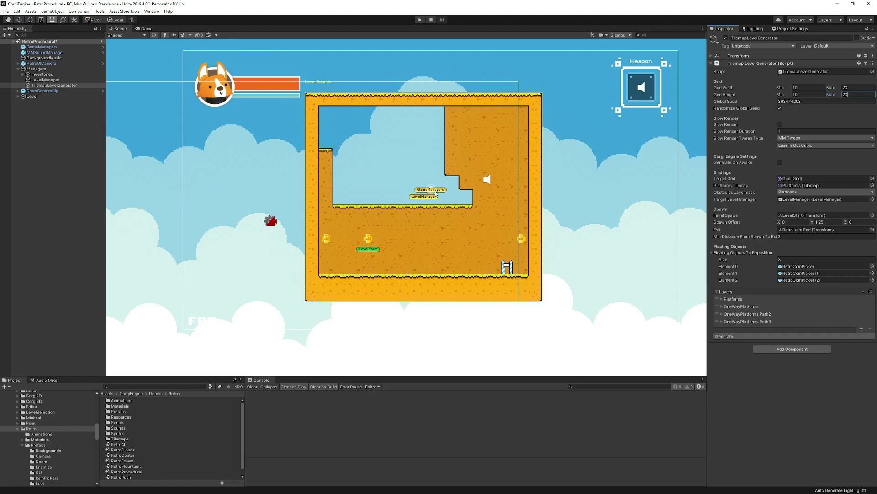
- Copy the current level's Global Seed, and generate a series of other random levels
key(Tab)
key(ctrl+c)
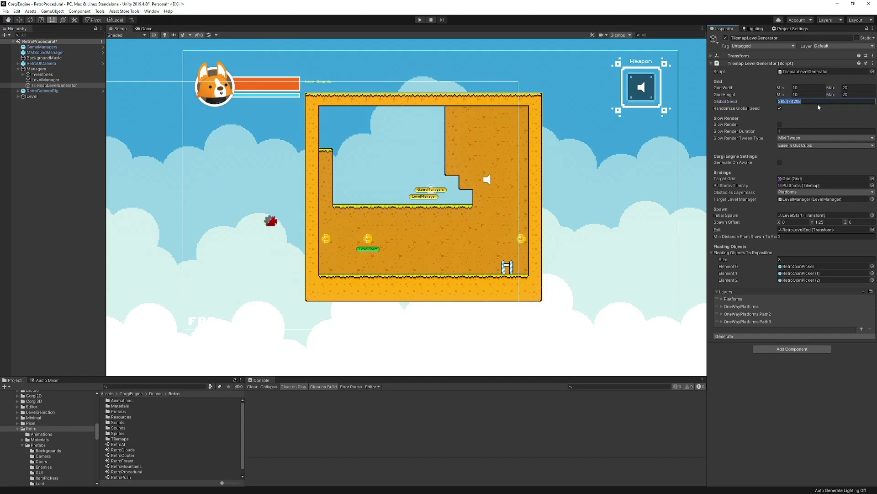
click(786, 337)
click(786, 337)
click(786, 337)
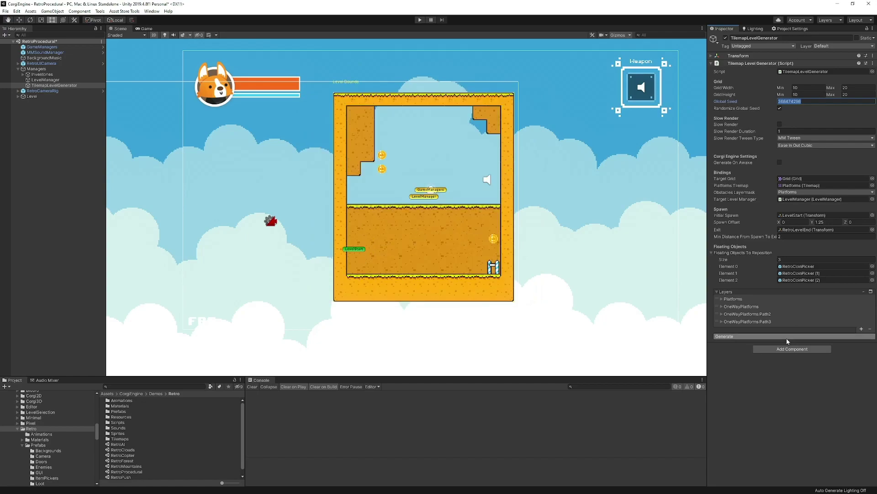
click(786, 337)
click(786, 336)
click(786, 337)
click(786, 337)
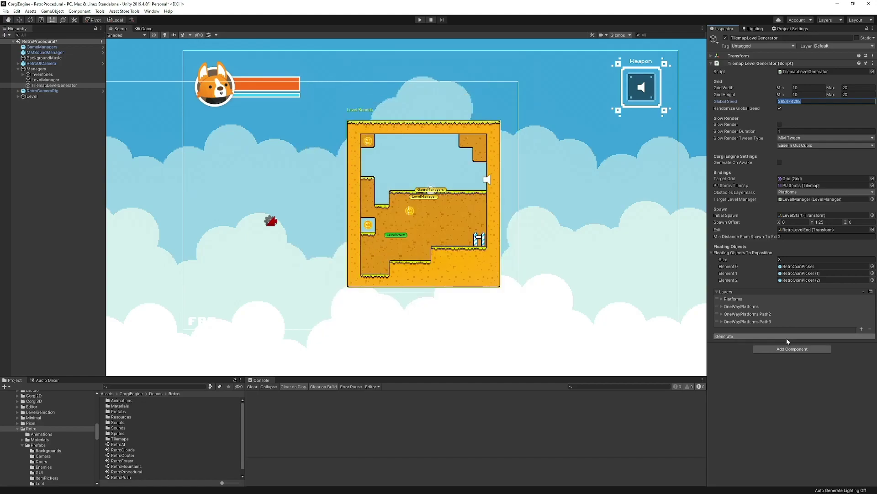
click(786, 337)
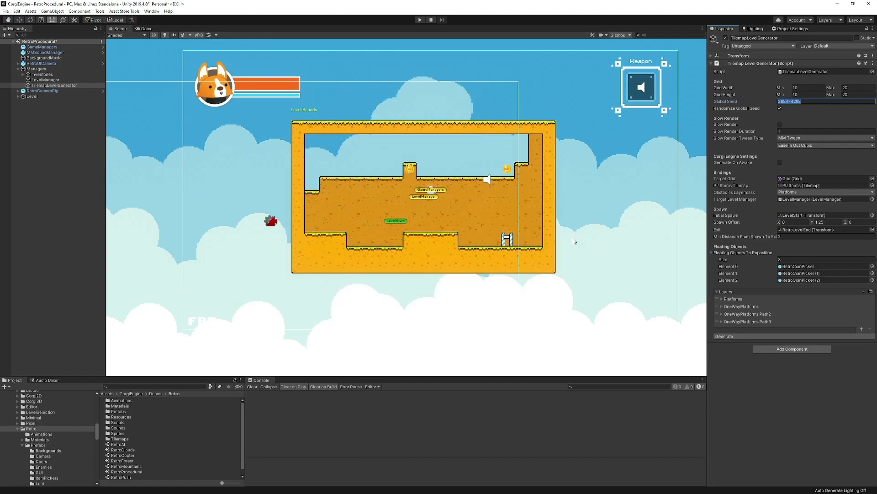
- Disable Randomize Global Seed, paste the copied value into Global Seed, and regenerate the level from it
click(779, 108)
click(827, 103)
key(ctrl+v)
click(772, 336)
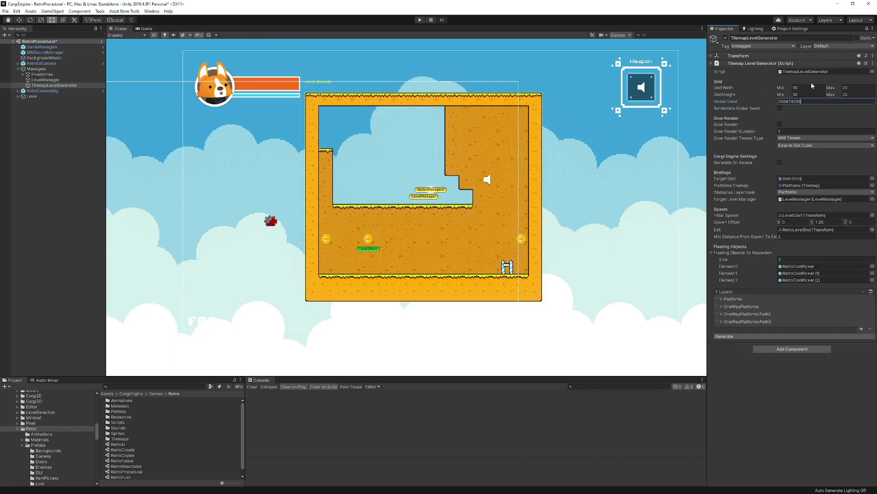
- Re-enable Randomize Global Seed and enable Slow Render on the TilemapLevelGenerator
double_click(797, 102)
click(792, 111)
click(780, 125)
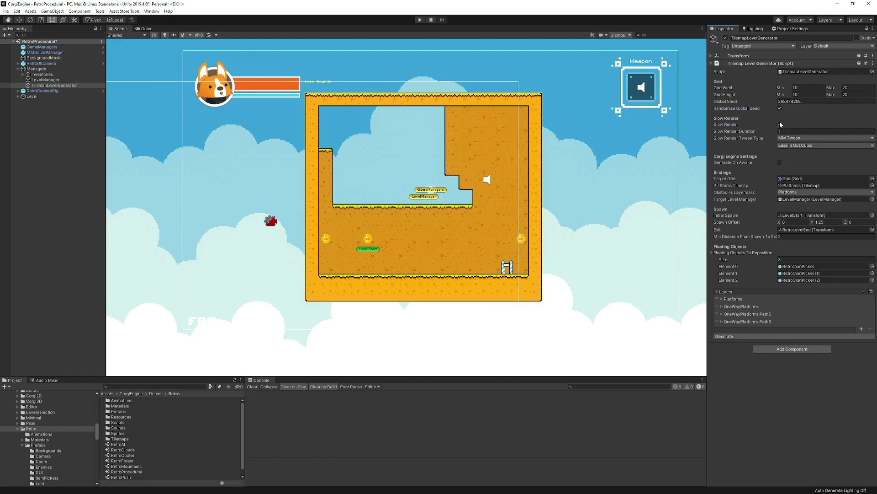
- Play the RetroProcedural scene, generate a level at runtime to preview the slow render, and stop the game
click(420, 21)
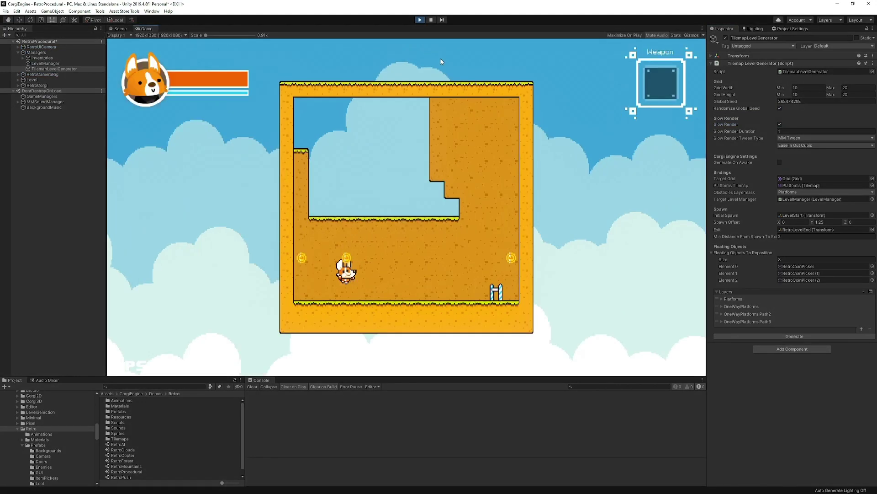
click(817, 336)
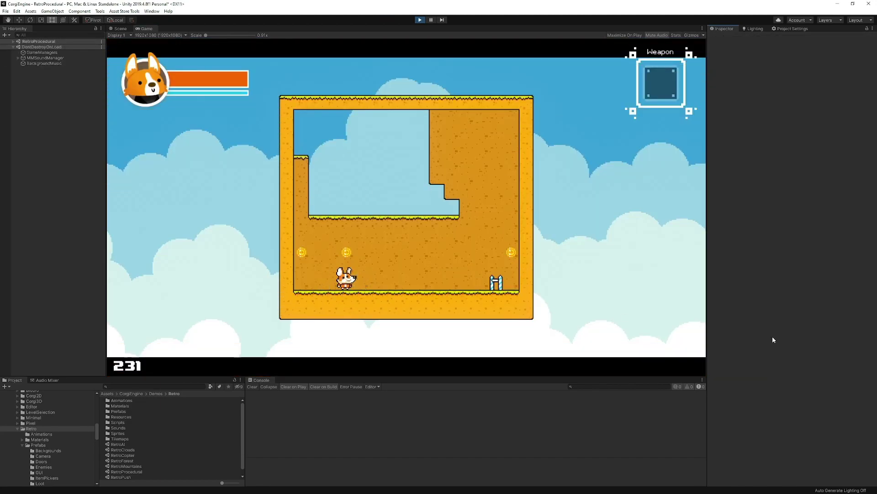
click(419, 20)
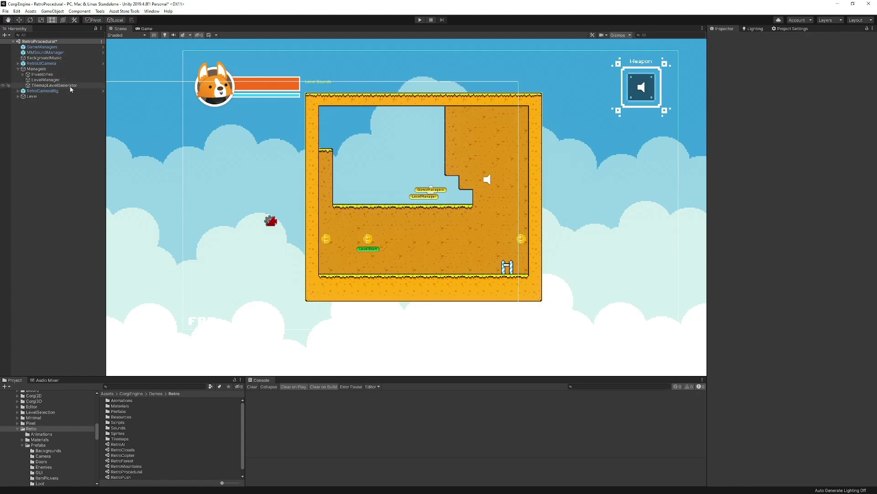
- Disable Slow Render on the TilemapLevelGenerator
click(54, 86)
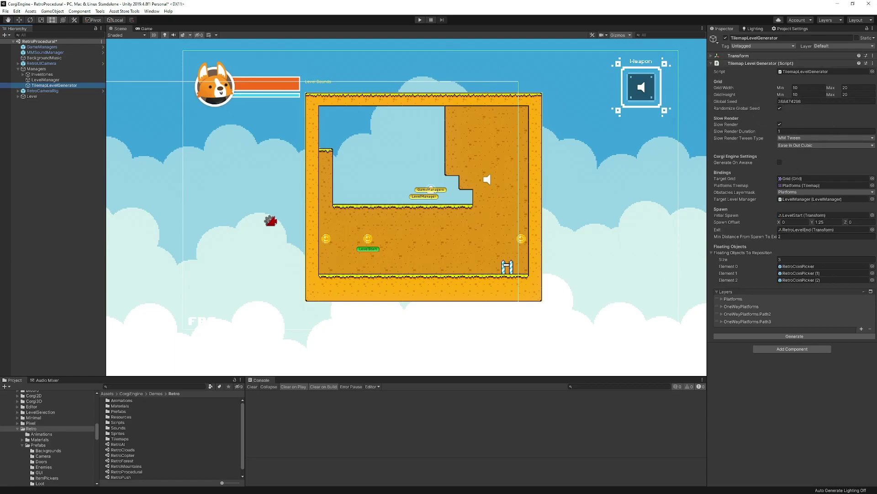
click(781, 123)
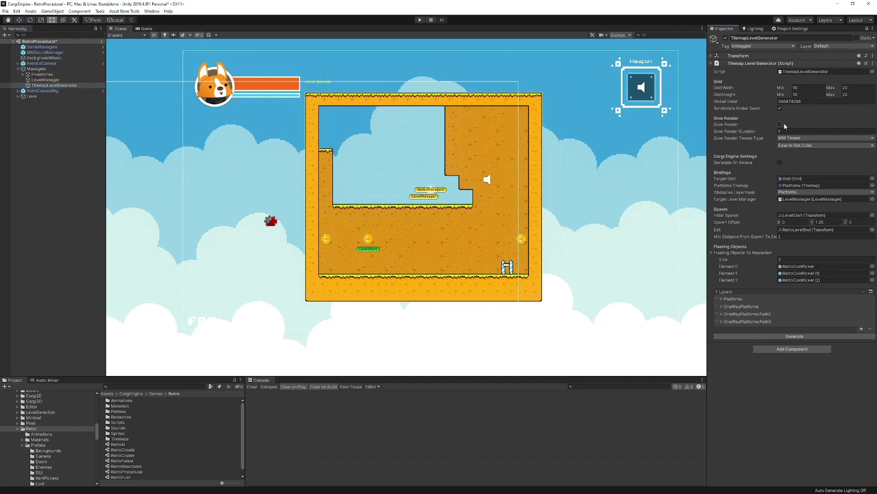
- Enable Generate On Awake on the TilemapLevelGenerator, play the scene to test the automatic level generation, and stop the game
click(780, 164)
click(419, 20)
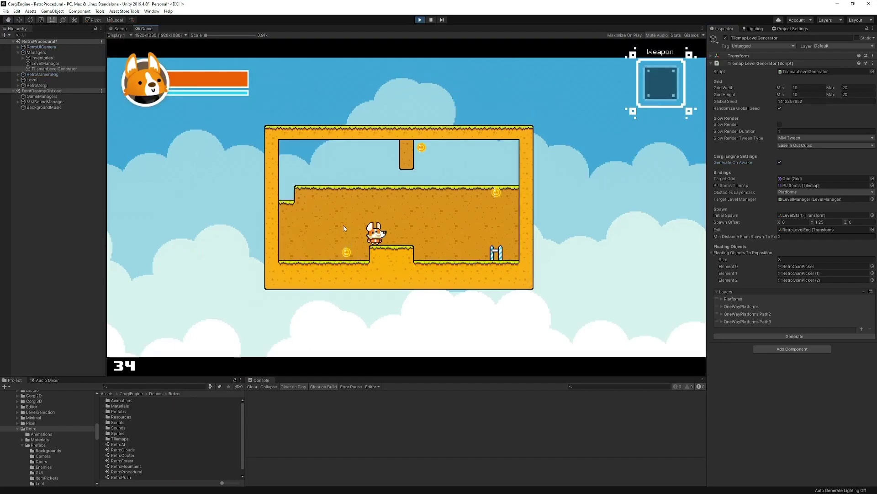
click(420, 20)
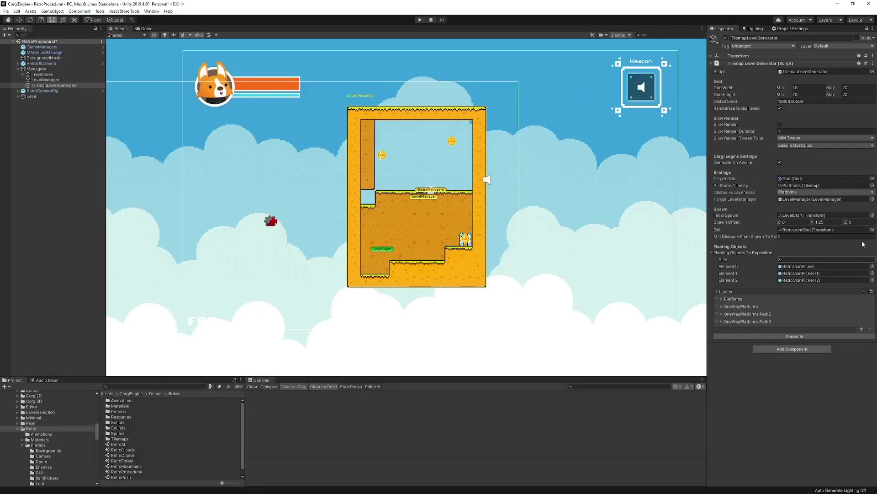
- Locate the Target Grid in the hierarchy, inspect its Platforms tilemap, and return to the TilemapLevelGenerator
click(792, 180)
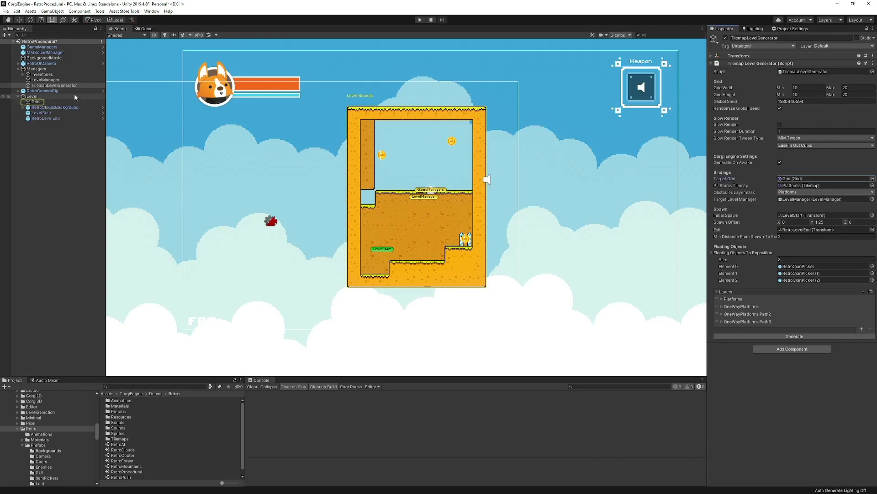
click(36, 102)
click(23, 101)
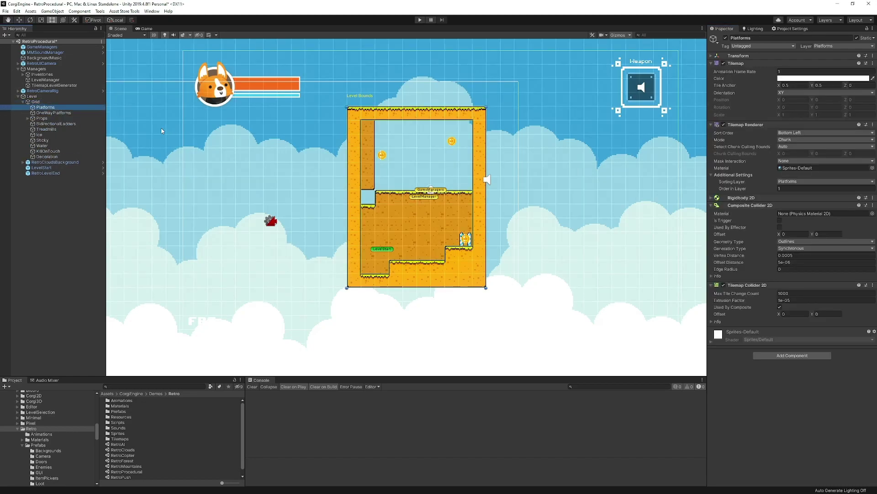
click(54, 85)
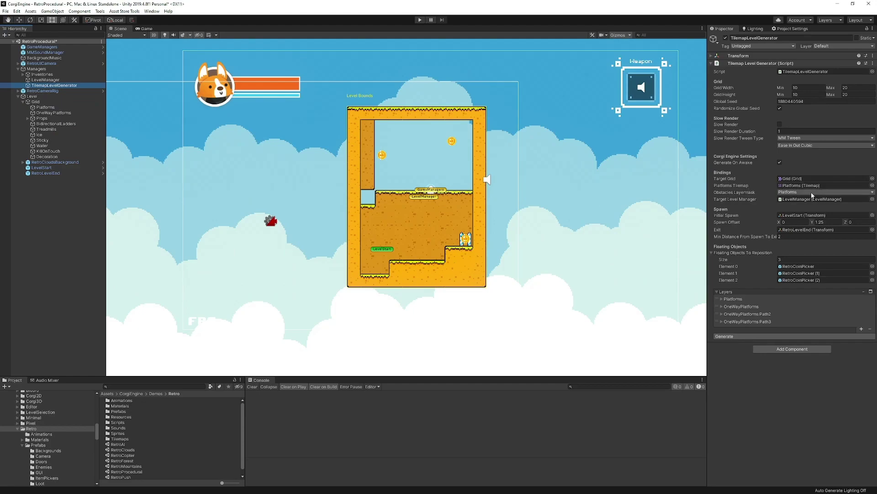
- Review the layers available for the Obstacles Layermask, keeping Platforms as the selection
click(815, 192)
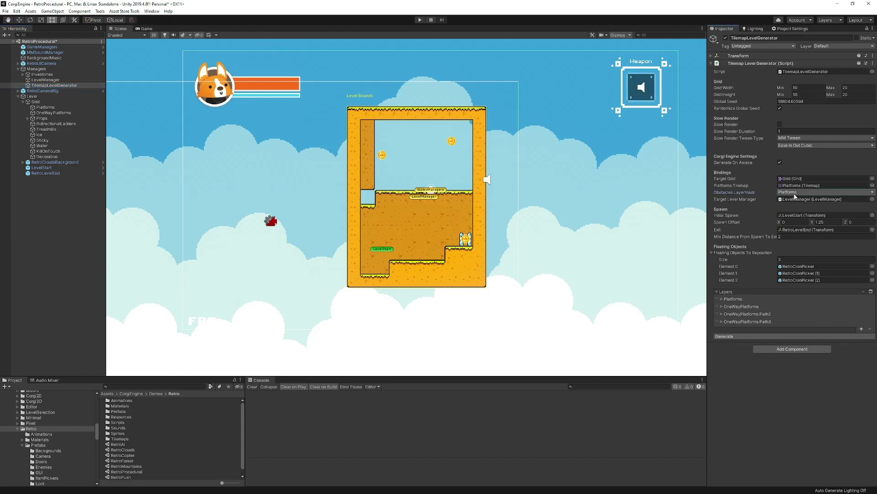
click(795, 192)
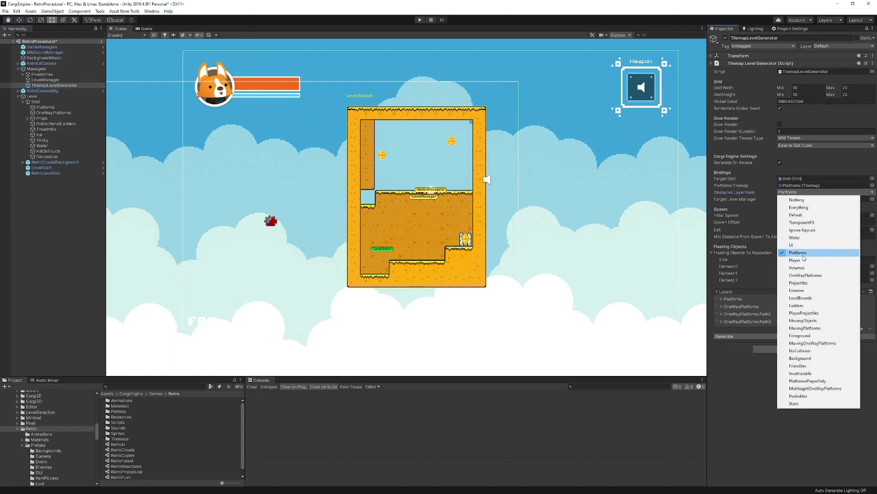
click(717, 195)
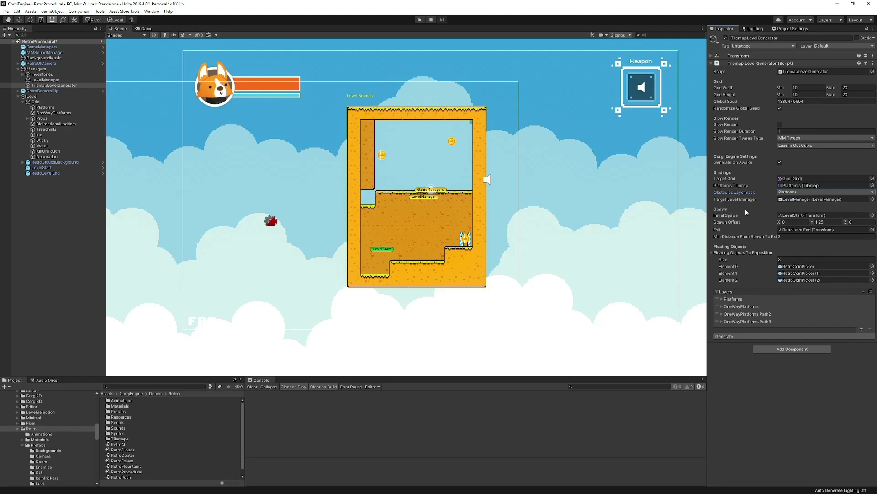
- Locate the objects bound as Target Level Manager, Initial Spawn and Exit, and review the minimum spawn-to-exit distance and floating objects list
click(795, 199)
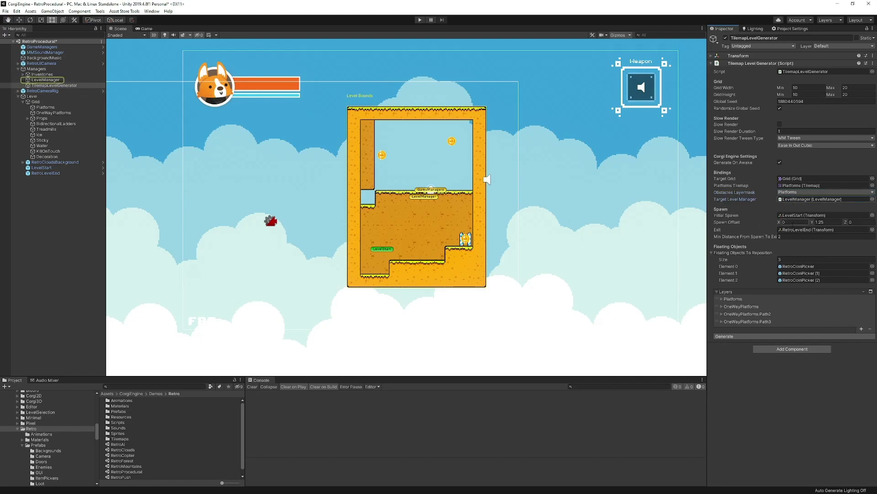
click(812, 216)
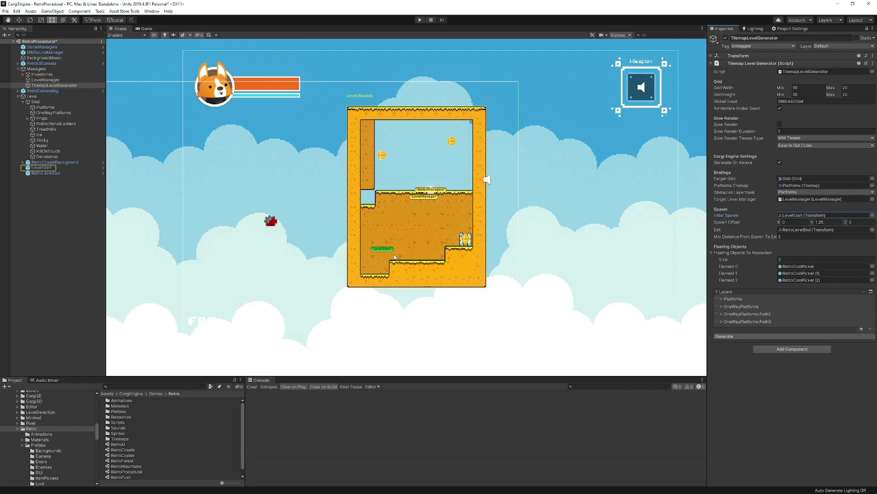
click(802, 231)
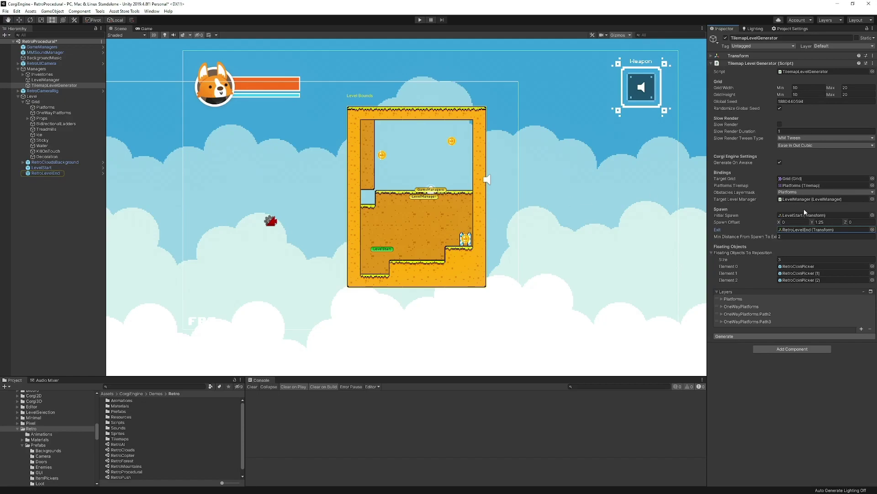
click(791, 237)
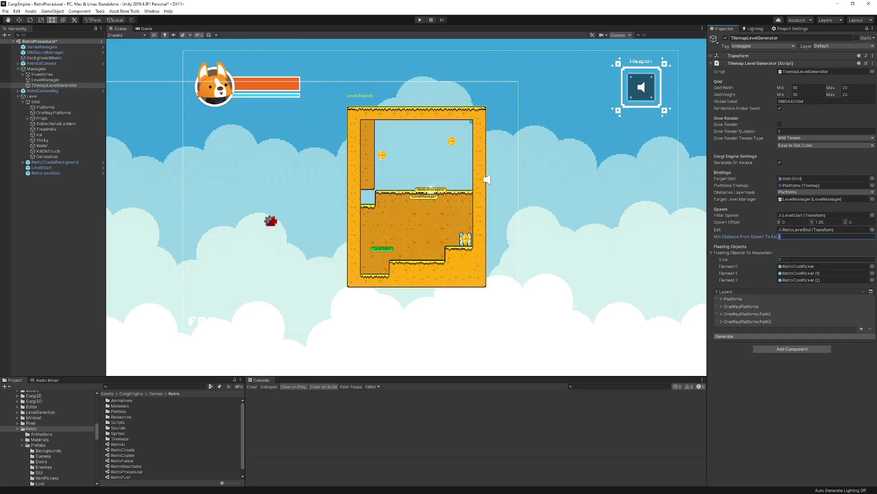
click(733, 250)
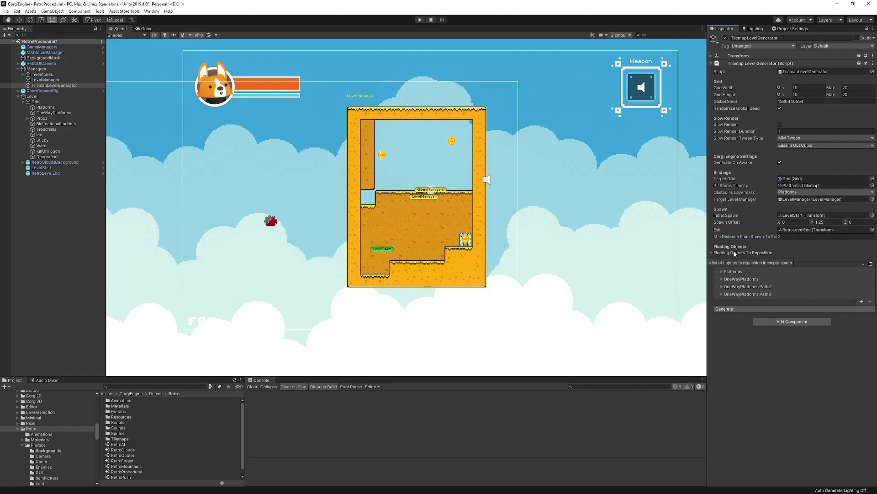
click(772, 251)
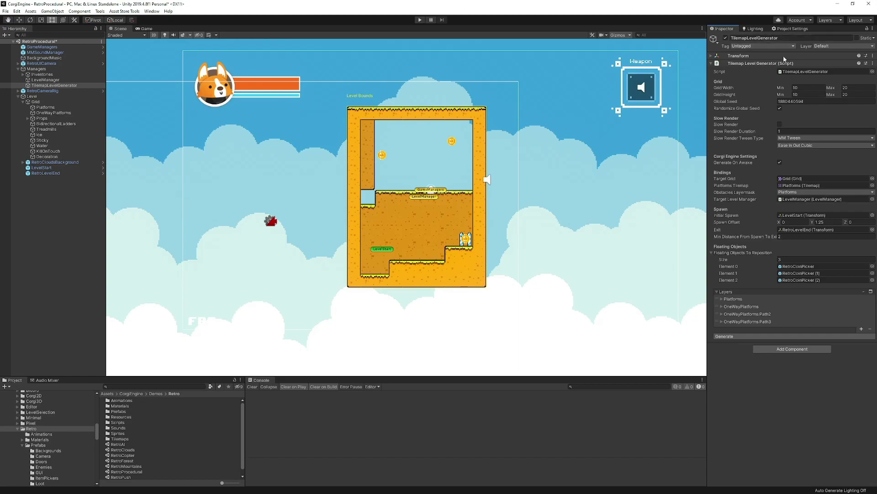
- Open the TilemapLevelGenerator script in the code editor, examine its Awake and placement methods, and return to Unity
click(803, 72)
double_click(803, 72)
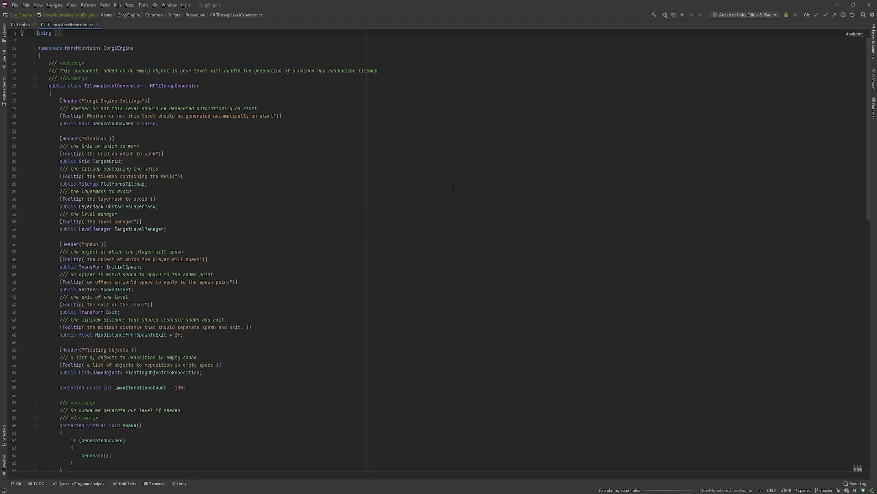
scroll(375, 267, down, 5)
scroll(375, 268, down, 4)
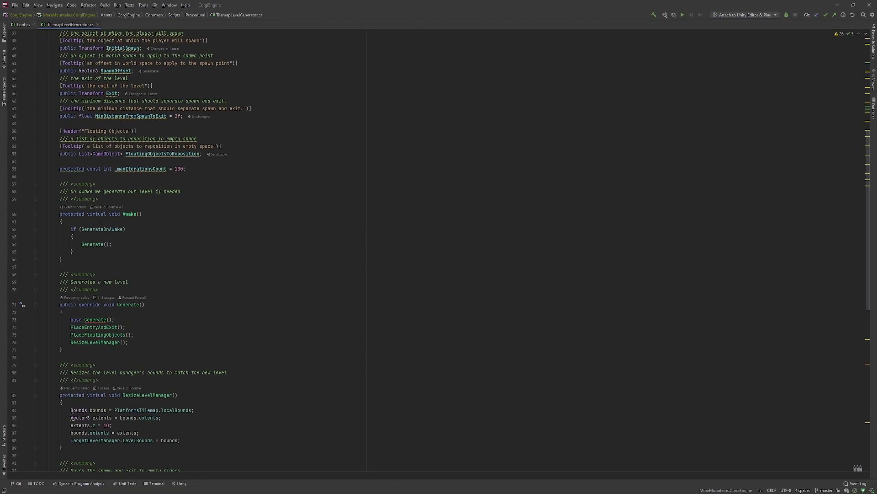
double_click(129, 214)
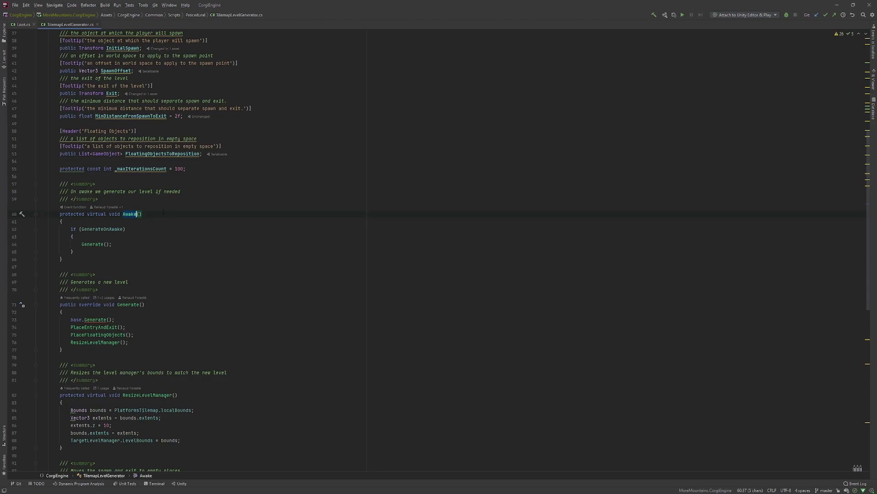
scroll(180, 224, down, 12)
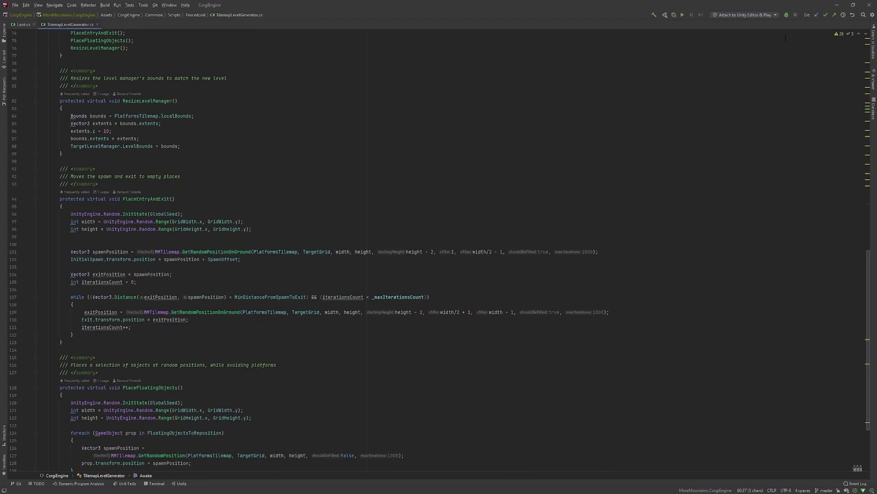
click(840, 5)
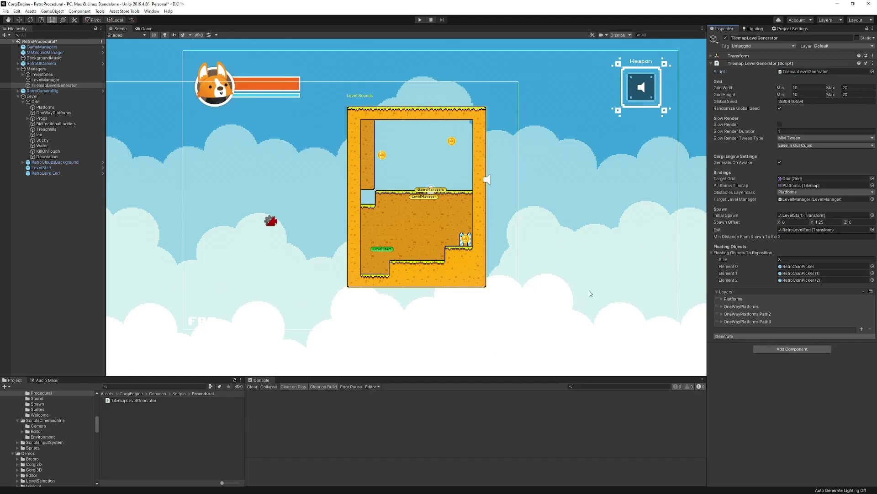
- Expand the generator's layers and collapse the three OneWayPlatforms layers so only the Platforms layer's settings stay open
click(731, 323)
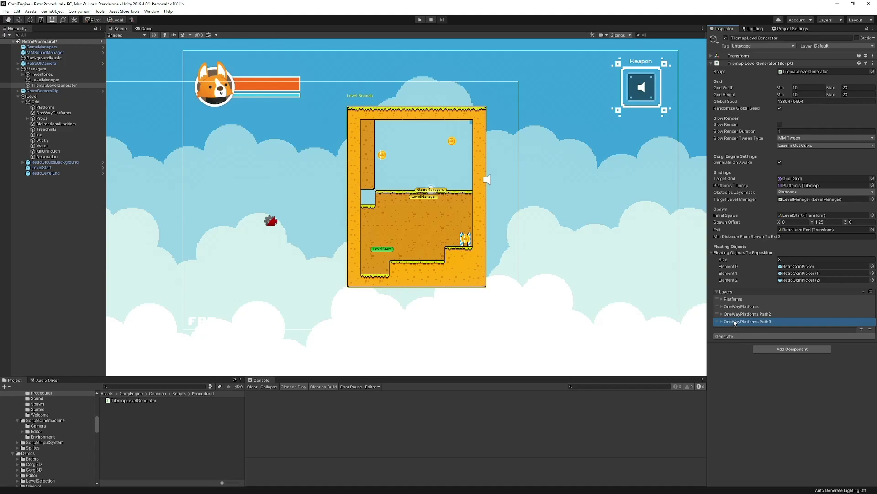
click(722, 322)
click(723, 314)
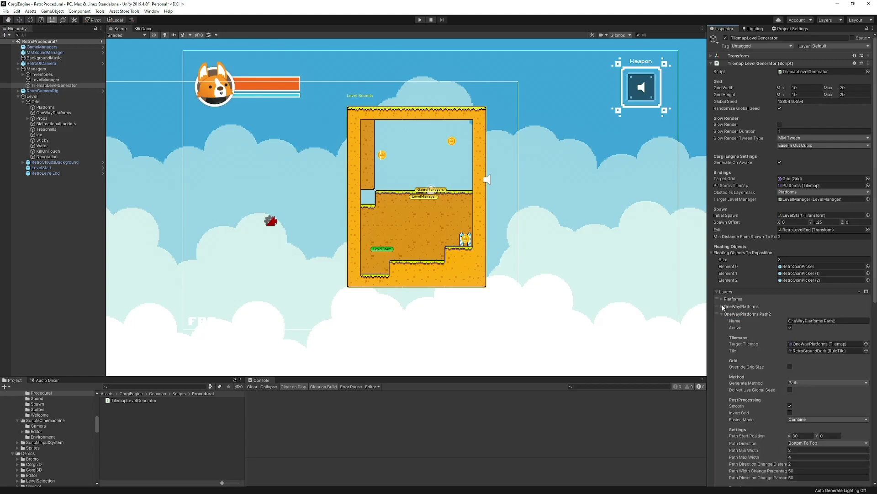
click(722, 305)
click(720, 299)
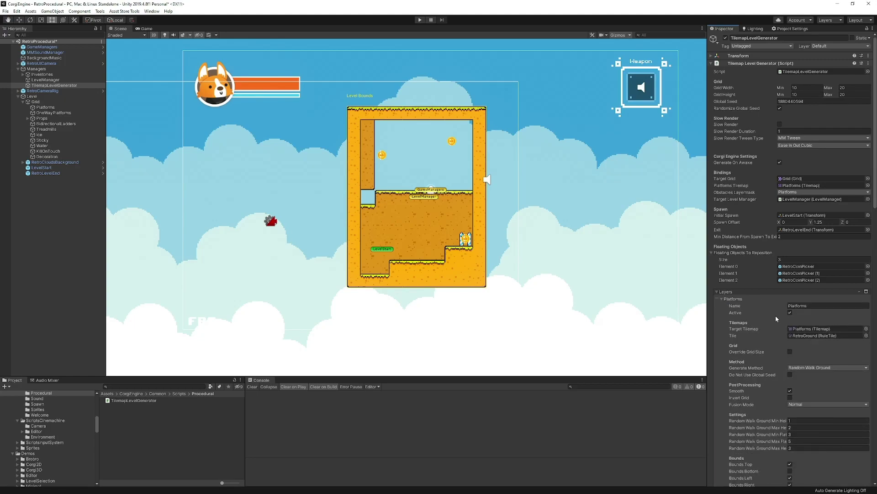
scroll(775, 316, down, 5)
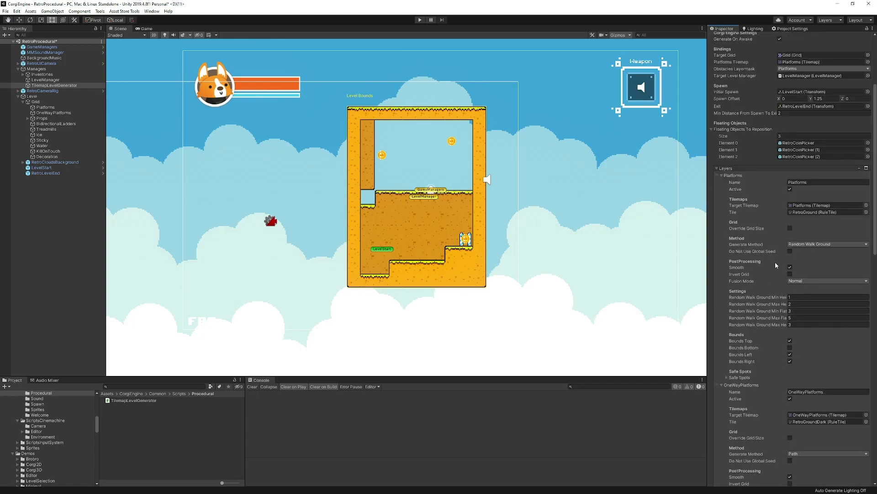
click(722, 385)
click(722, 392)
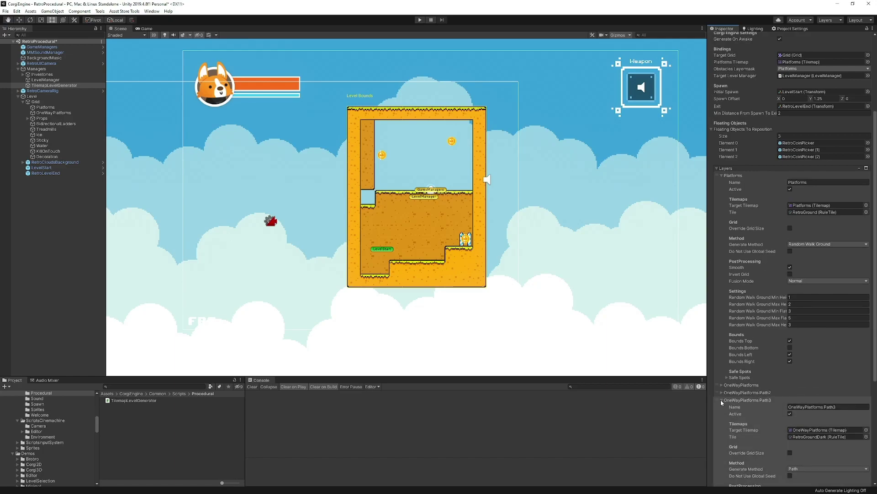
click(721, 400)
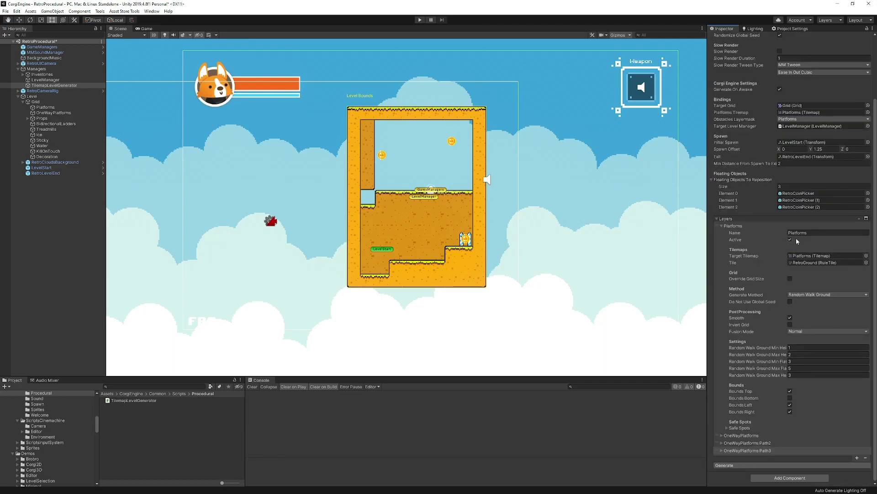
- Assign the RetroBluePlatforms rule tile to the Platforms layer and generate the level twice
click(813, 262)
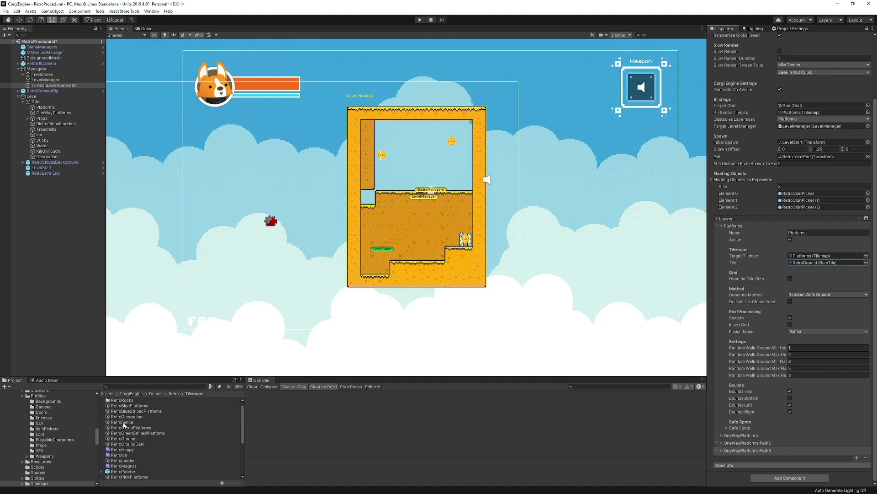
drag(128, 405, 811, 263)
click(770, 464)
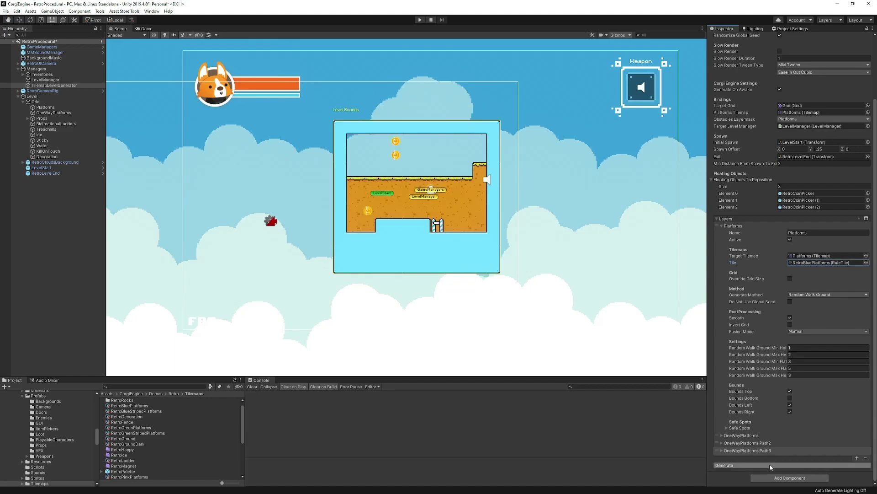
click(769, 464)
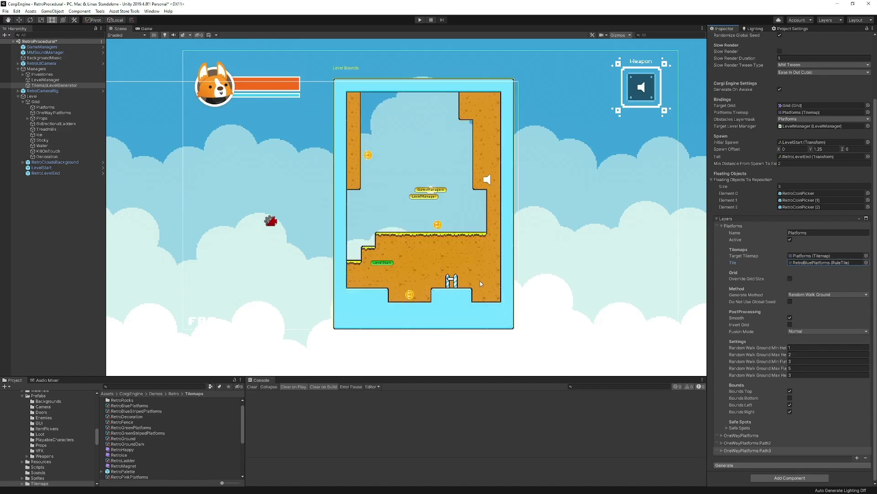
- Assign the RetroGreenPlatforms rule tile to the Platforms layer
drag(137, 428, 804, 264)
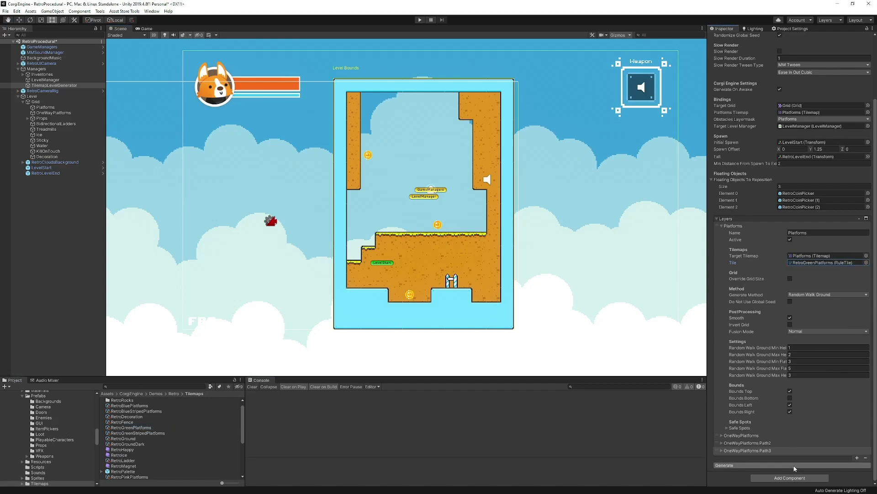